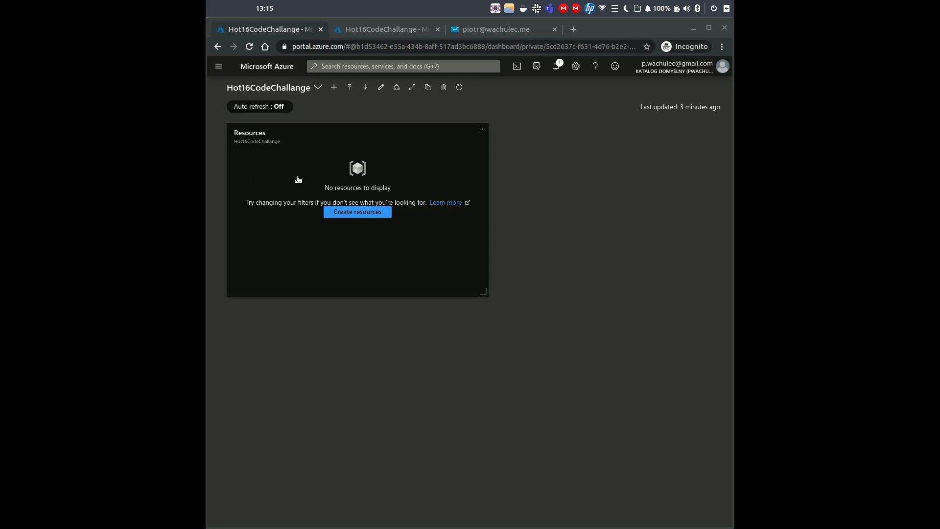
# - Confirm Microsoft.EventGrid is registered in the subscription's resource providers, then return to Hot16CodeChallange
pyautogui.click(284, 158)
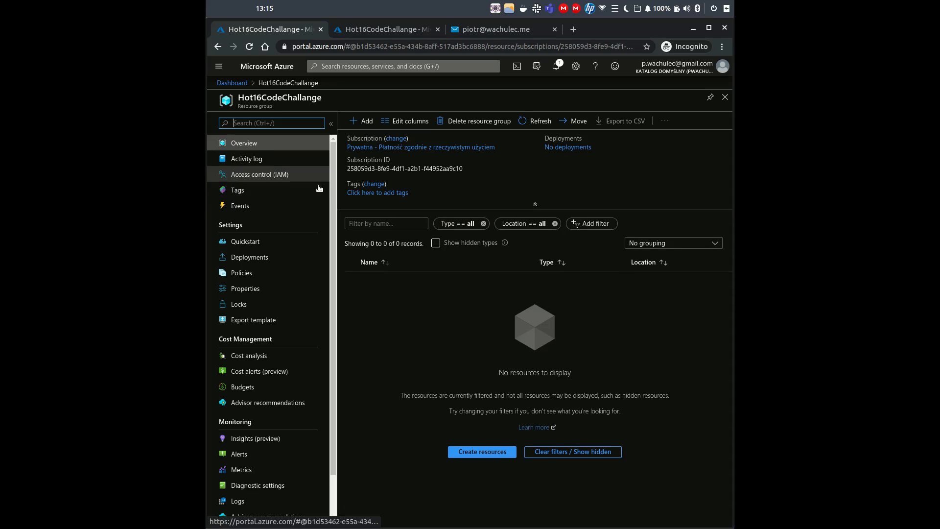
pyautogui.click(390, 147)
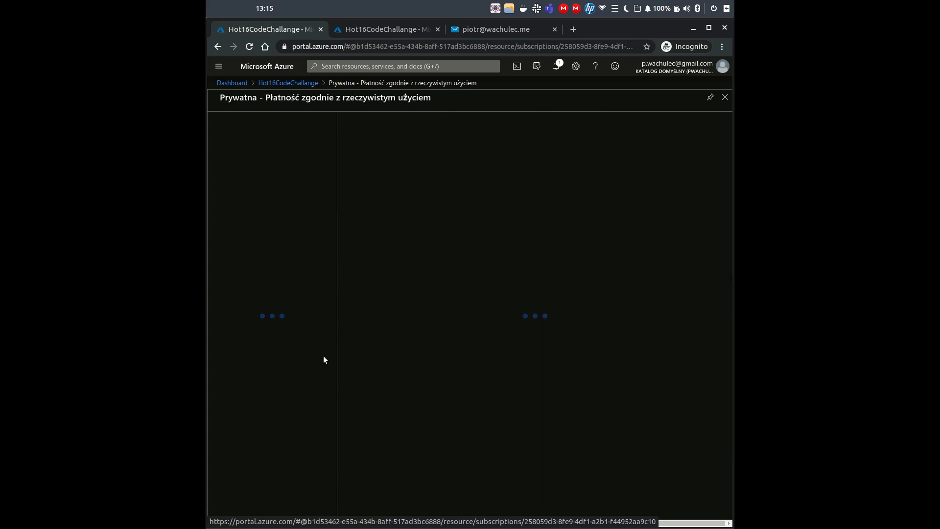
pyautogui.scroll(-1, 285, 404)
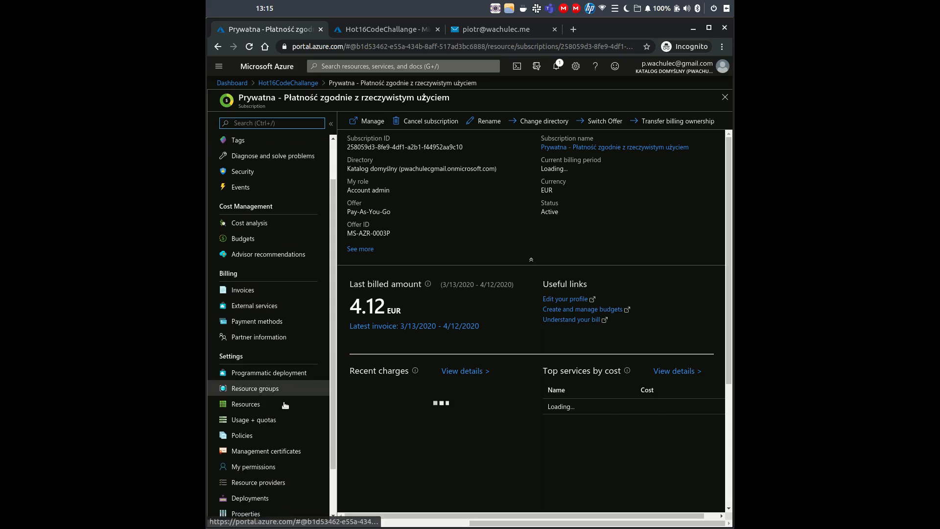
pyautogui.scroll(-2, 285, 405)
pyautogui.click(285, 431)
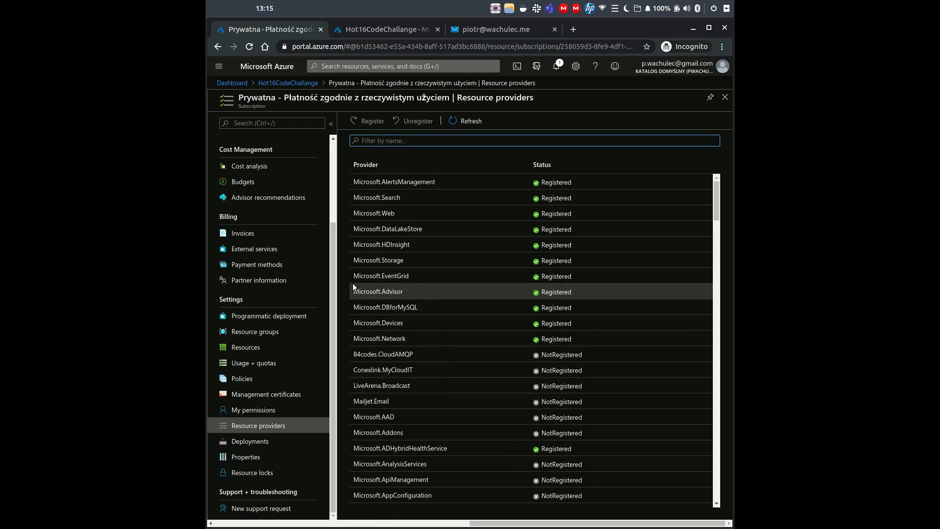
pyautogui.click(547, 280)
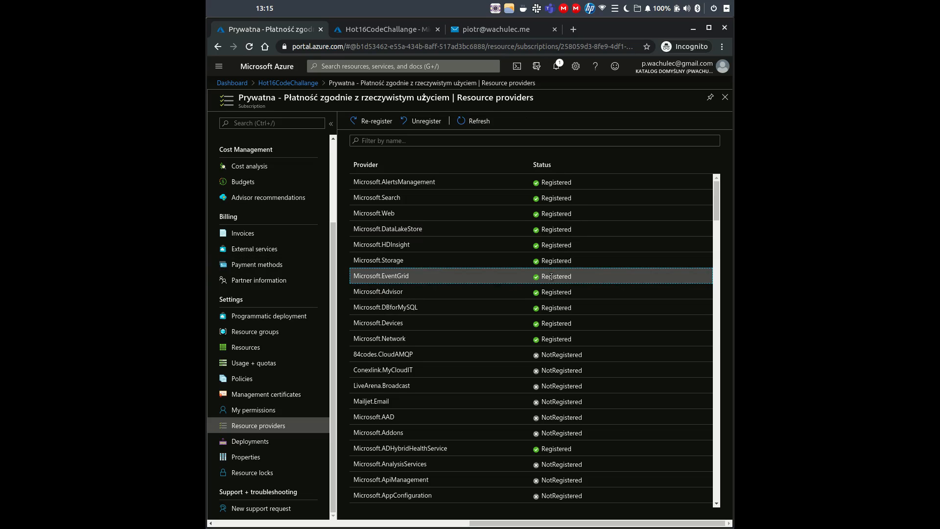
pyautogui.click(307, 88)
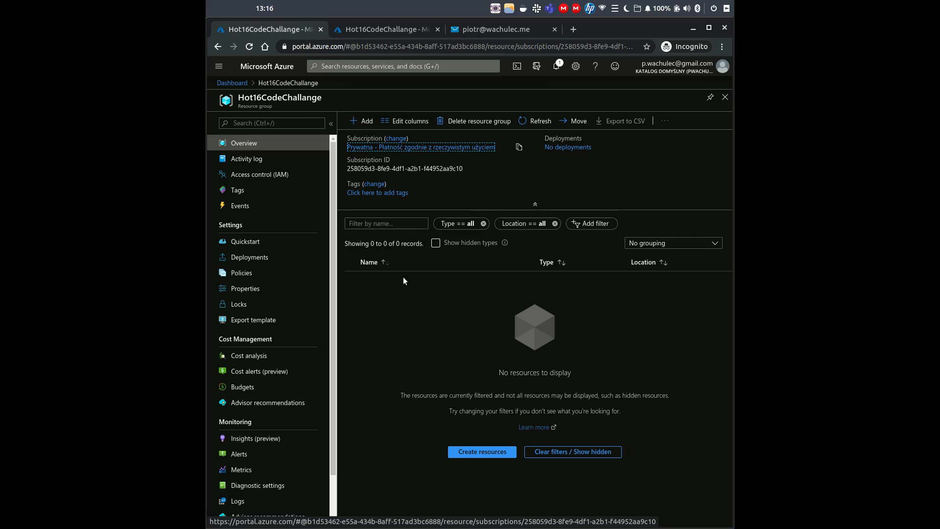
# - Start creating a Storage account from the Marketplace in the resource group
pyautogui.click(357, 122)
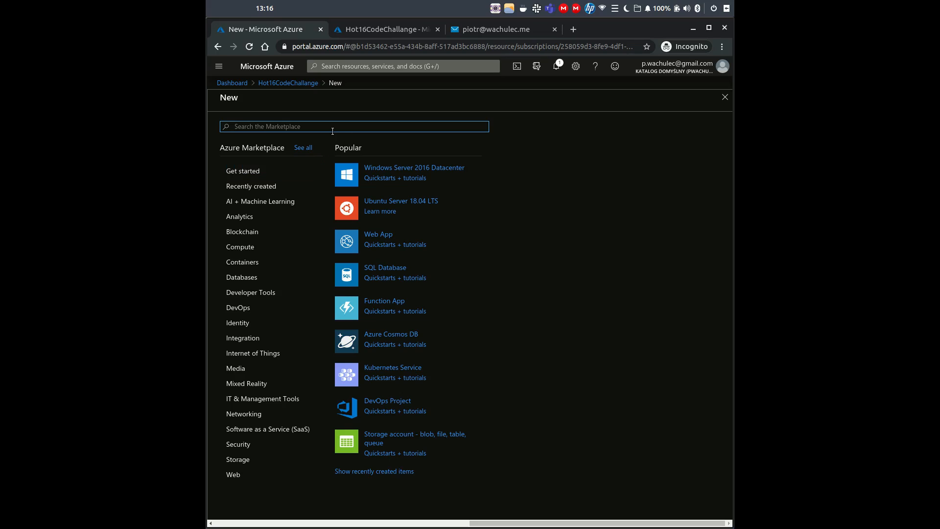
pyautogui.write('storage')
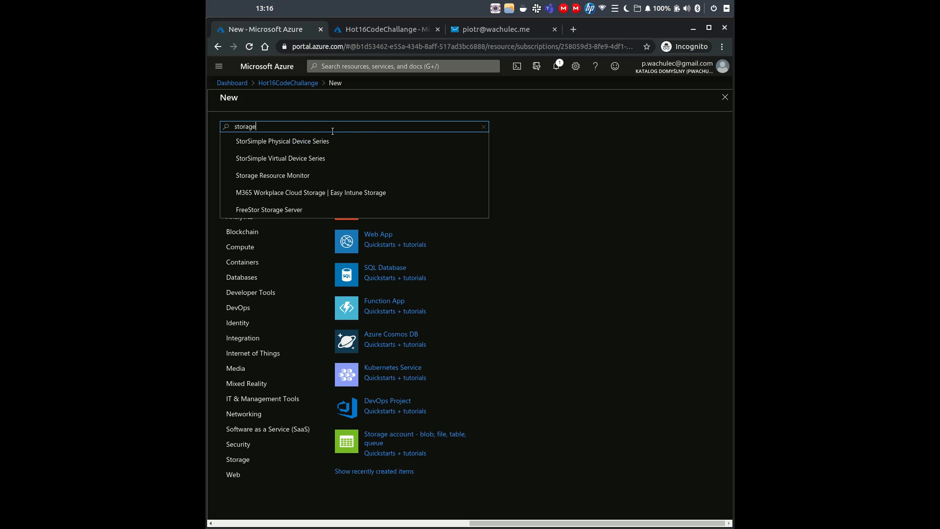
pyautogui.write(' acc')
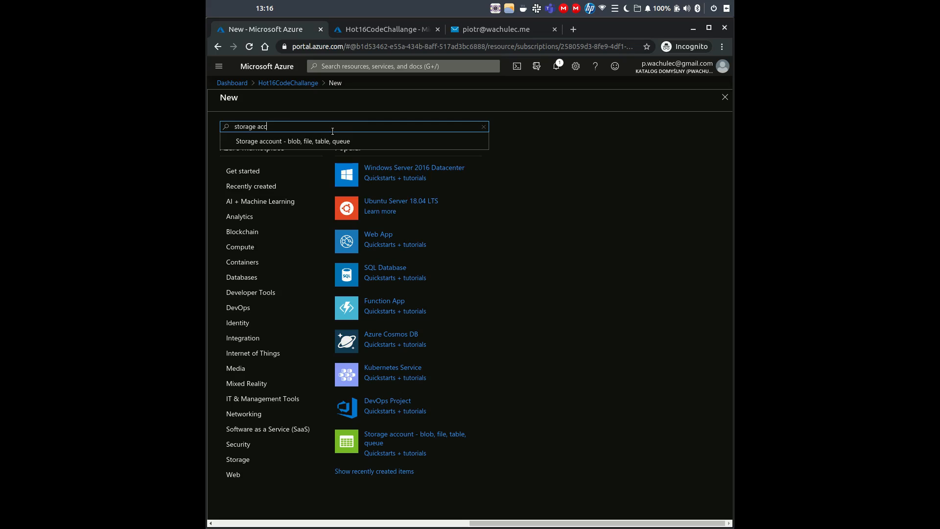
pyautogui.click(365, 142)
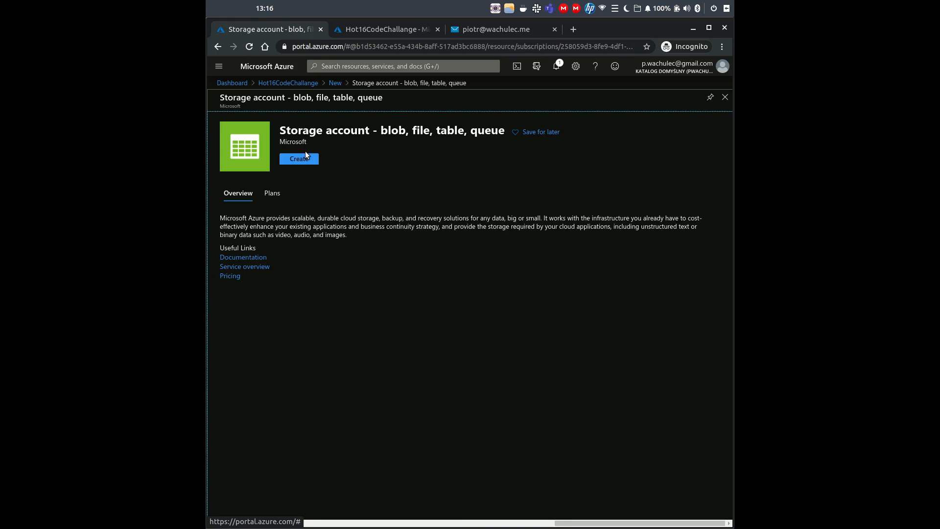
pyautogui.click(305, 159)
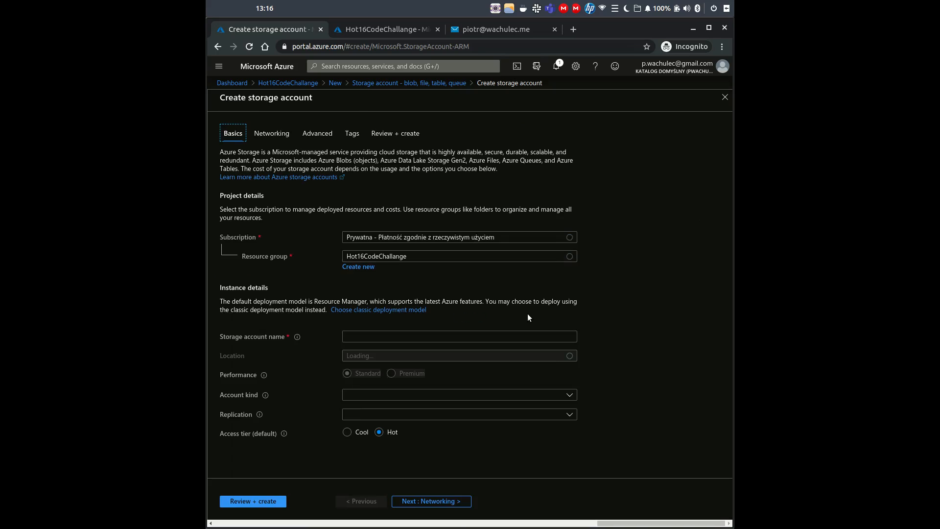
# - Name the storage account hot16codechallangesa, set location (US) East US, and go to Review + create
pyautogui.click(366, 337)
pyautogui.write('hot16cod')
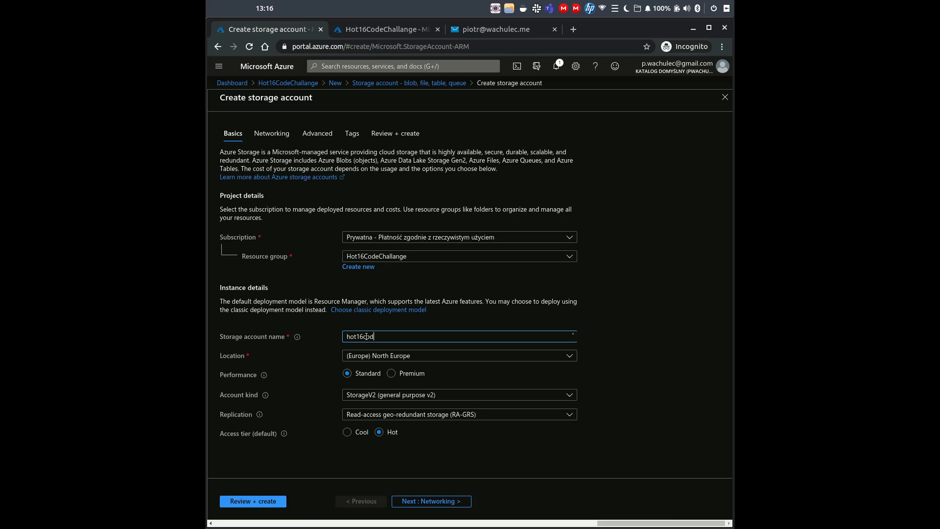
pyautogui.write('echallangesa')
pyautogui.press('Tab')
pyautogui.click(444, 359)
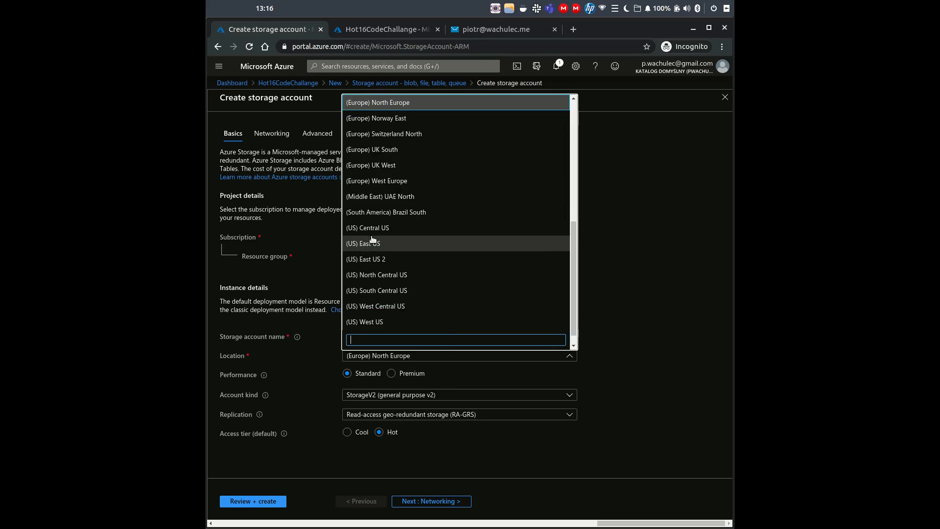
pyautogui.click(383, 261)
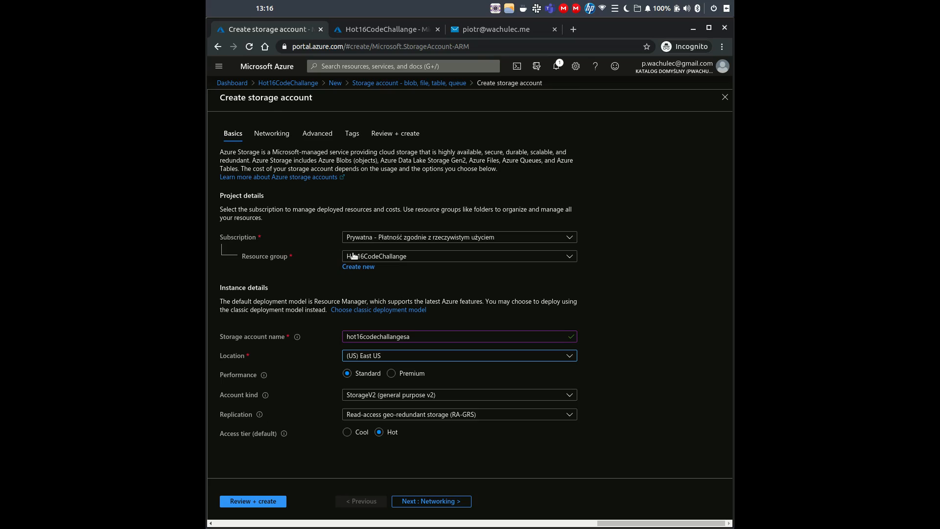
pyautogui.click(244, 500)
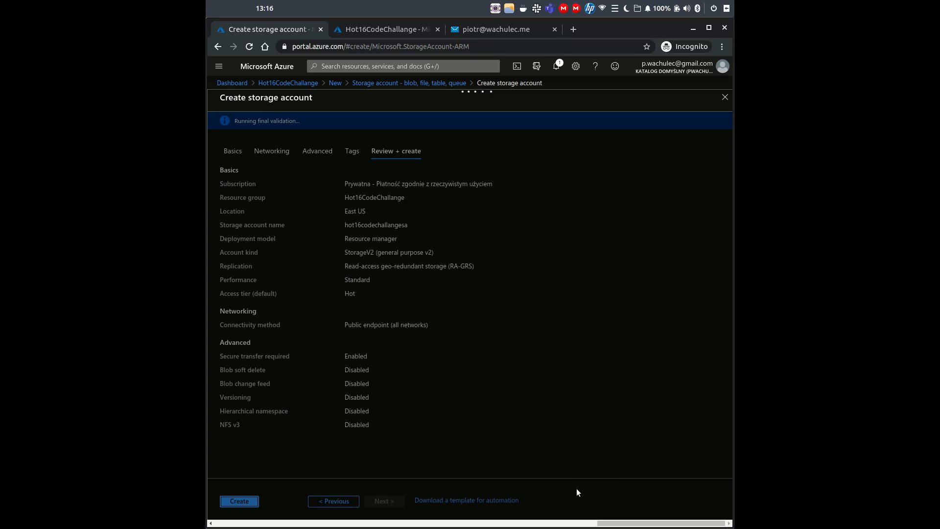
# - Create the hot16codechallangesa storage account and open it once deployment completes
pyautogui.click(242, 500)
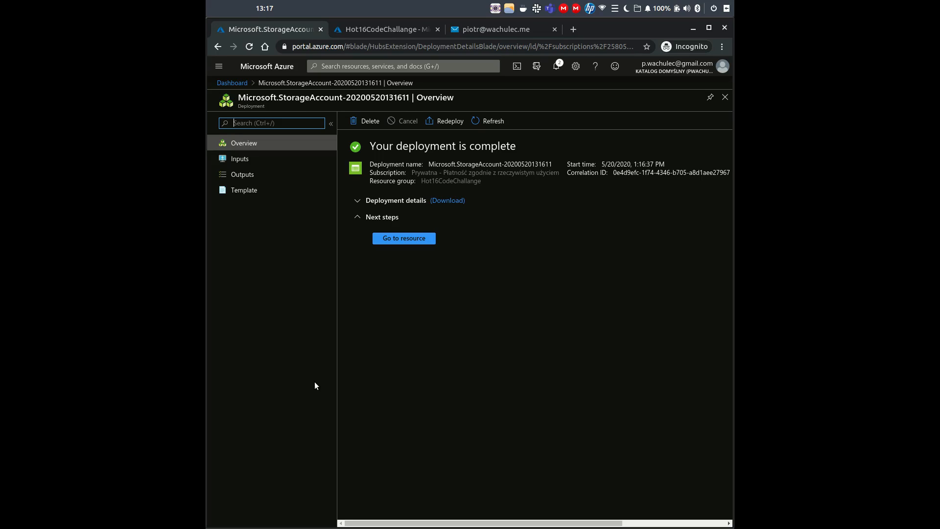
pyautogui.click(406, 239)
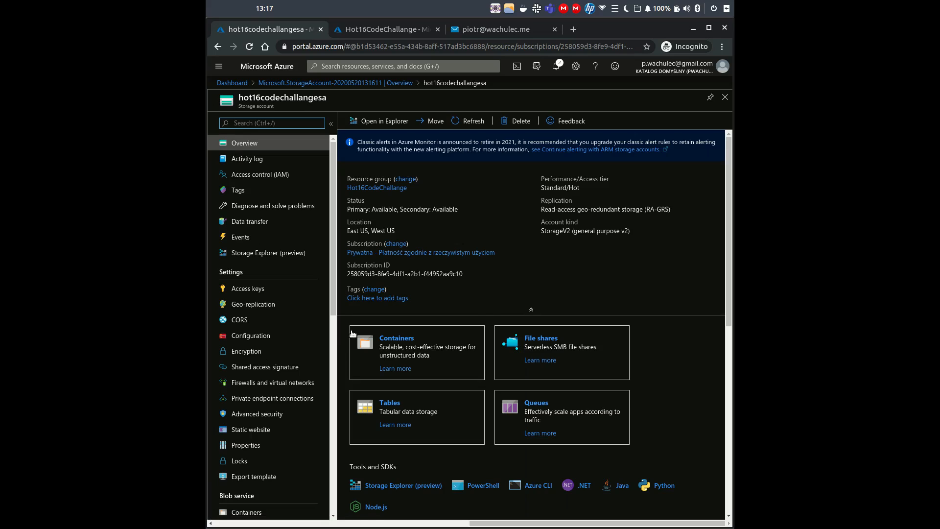
# - Create a private blob container named candidates-cv under the storage account's Containers
pyautogui.scroll(-1, 363, 328)
pyautogui.scroll(-1, 336, 362)
pyautogui.scroll(-2, 336, 359)
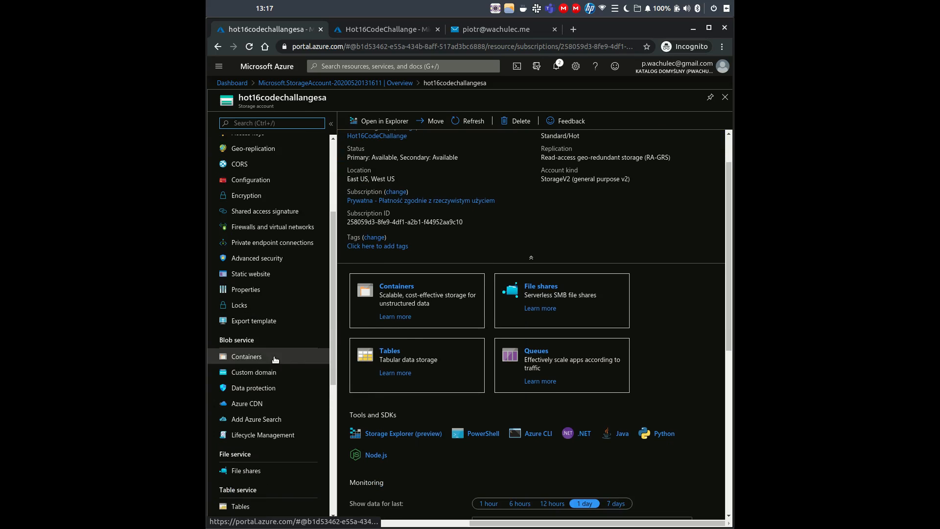
pyautogui.click(274, 356)
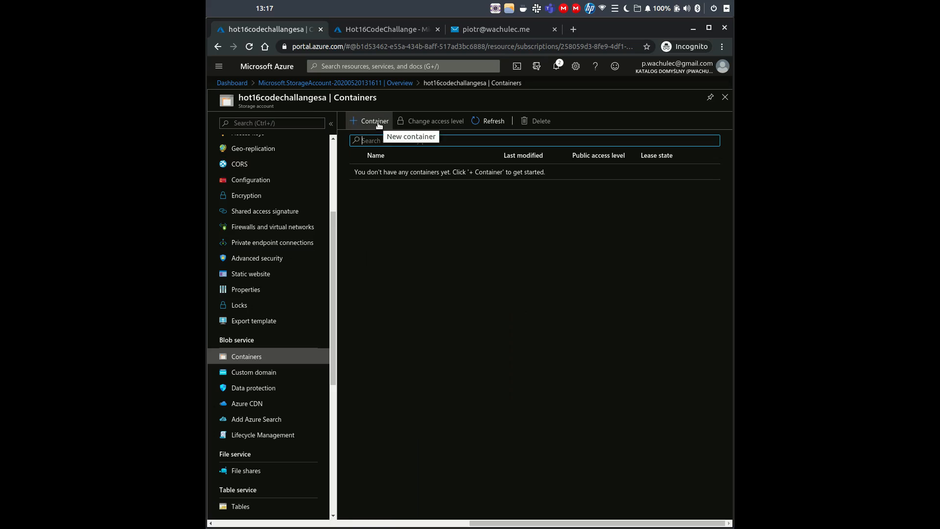
pyautogui.click(370, 121)
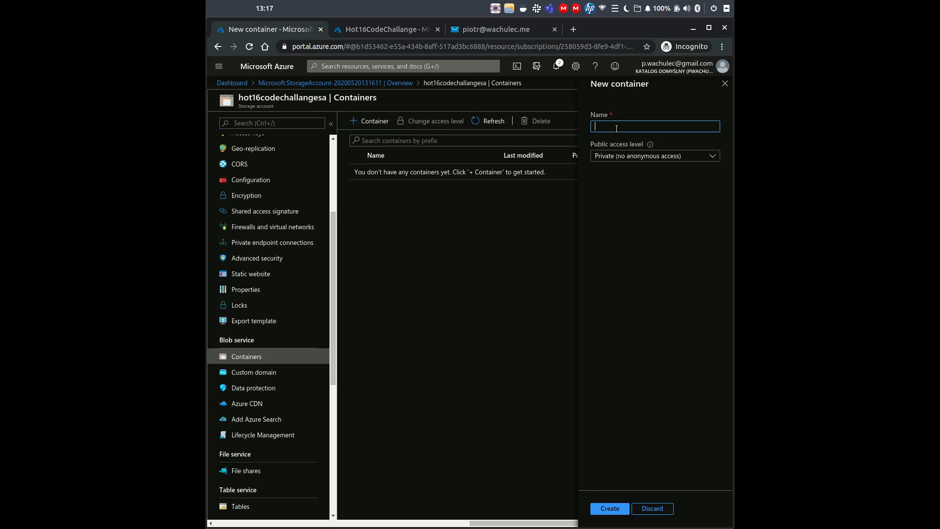
pyautogui.write('cand')
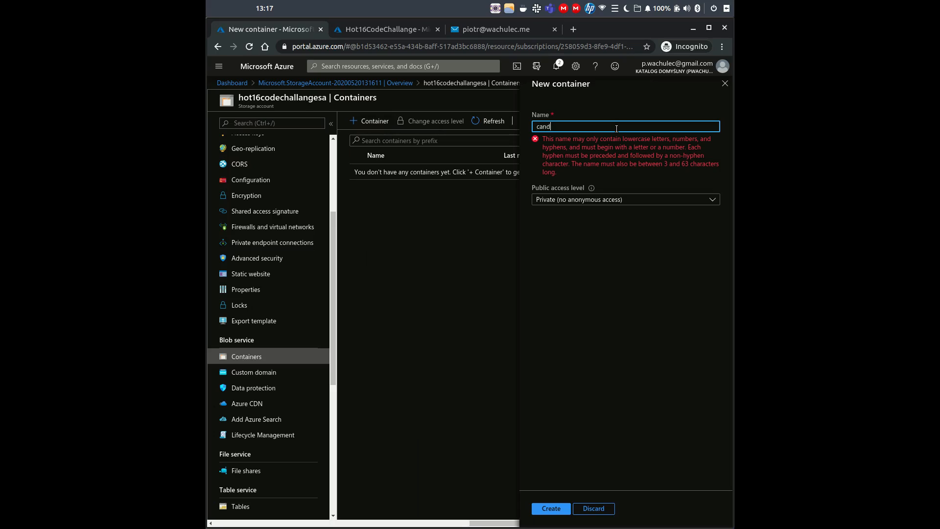
pyautogui.write('idates-cv')
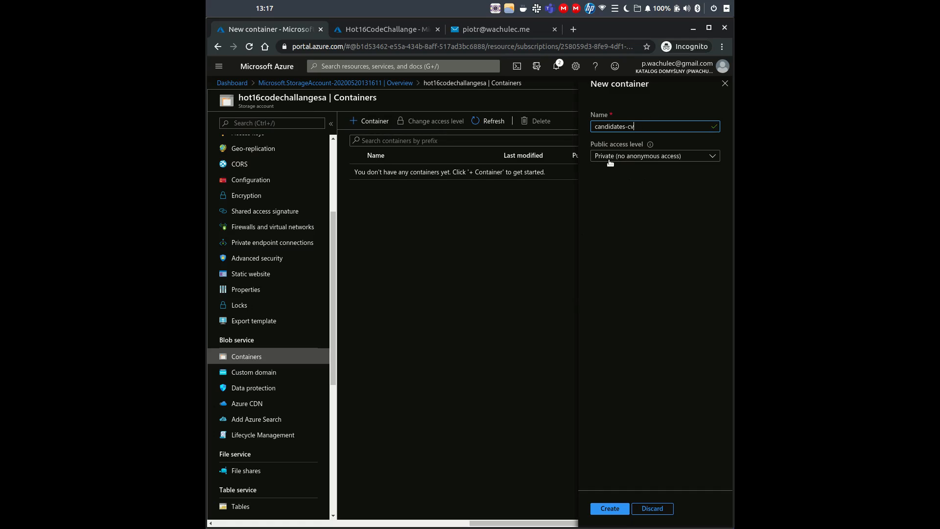
pyautogui.click(607, 509)
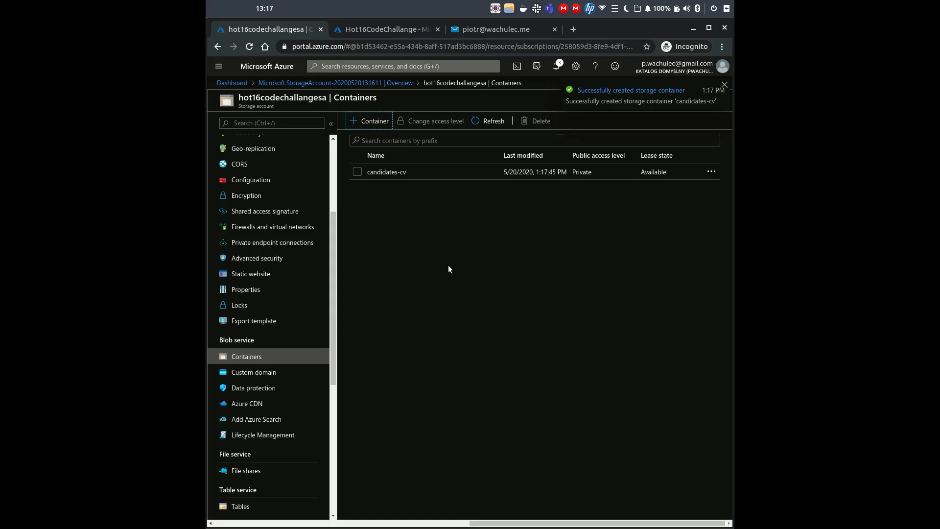
pyautogui.scroll(6, 264, 294)
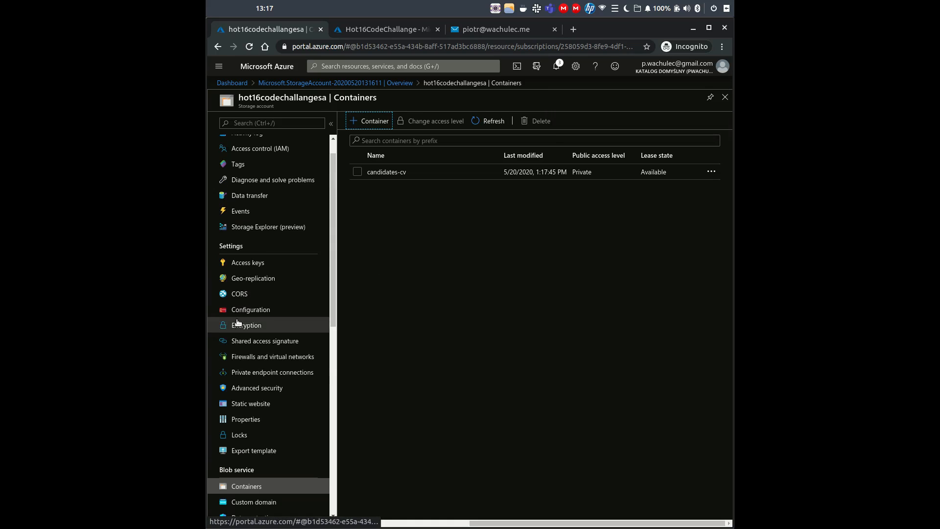
# - From the storage account's Events page, create a logic app using the 'When a new blob is uploaded' template
pyautogui.click(269, 238)
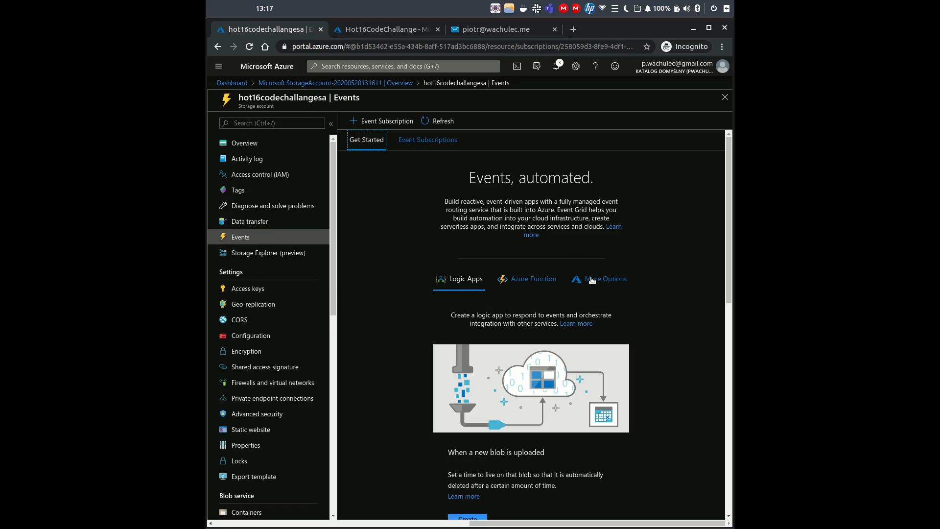
pyautogui.scroll(-2, 671, 265)
pyautogui.scroll(2, 671, 264)
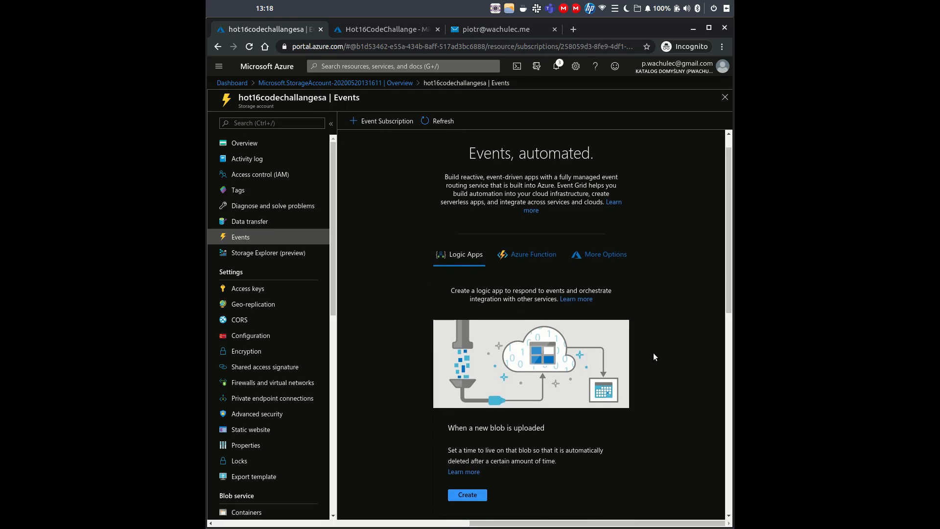
pyautogui.scroll(-2, 640, 364)
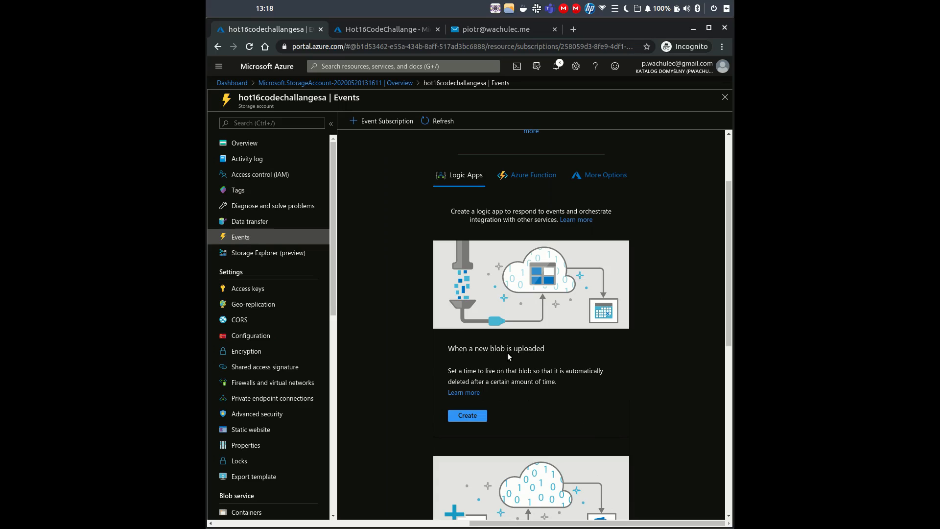
pyautogui.click(465, 417)
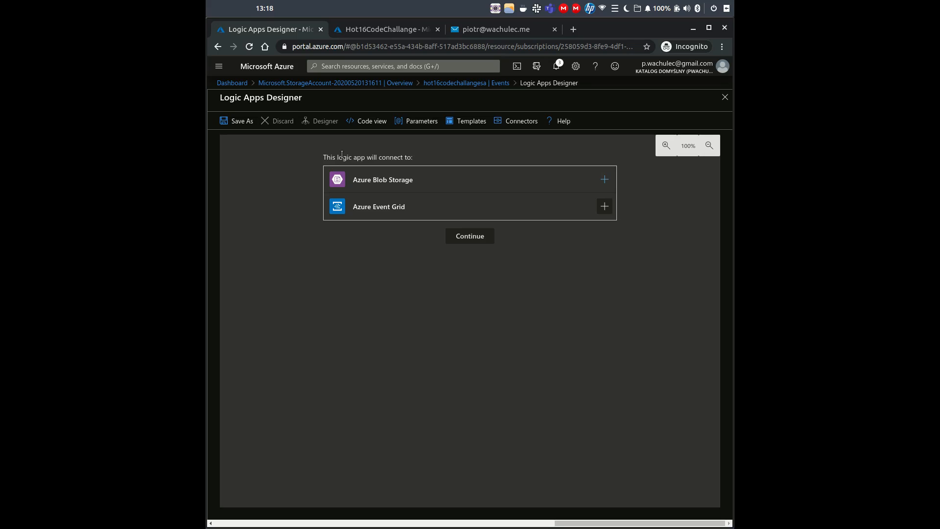
# - Create the Azure Blob Storage connection named hot16codechallangesaconnection
pyautogui.click(605, 180)
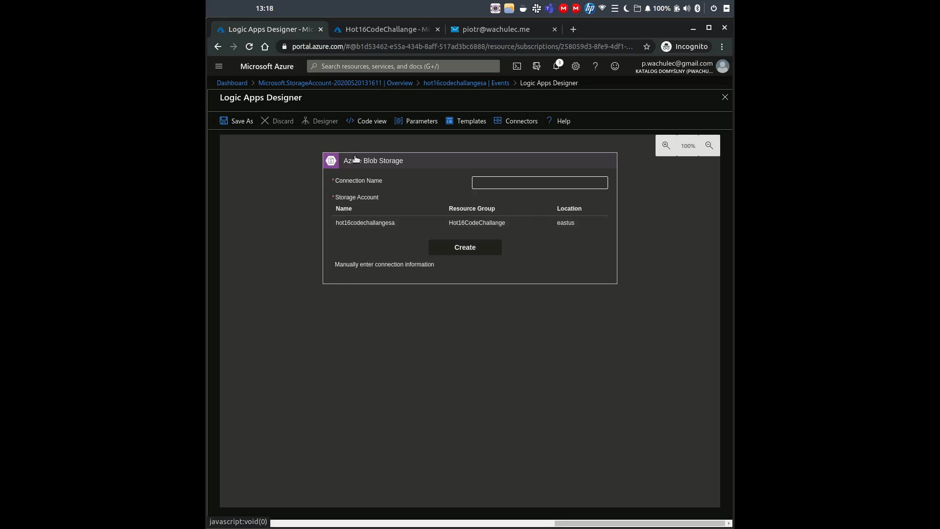
pyautogui.click(533, 186)
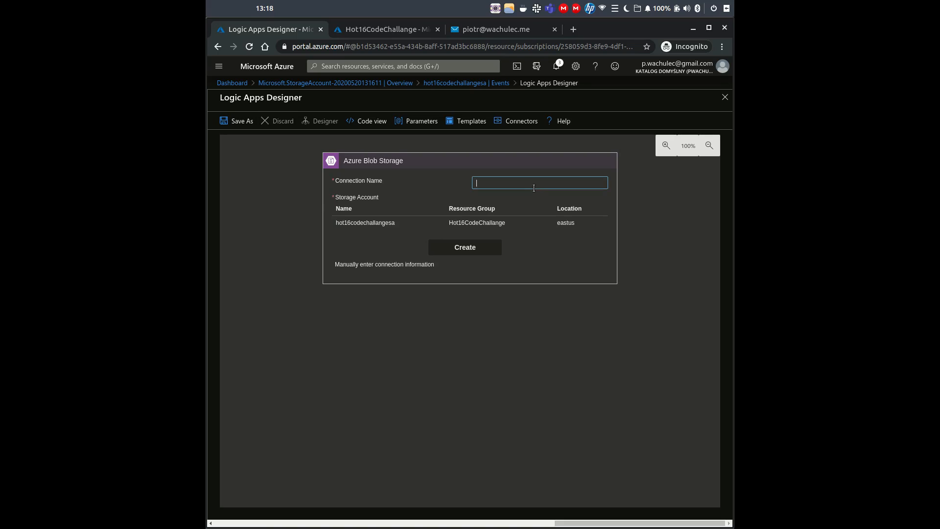
pyautogui.write('hot')
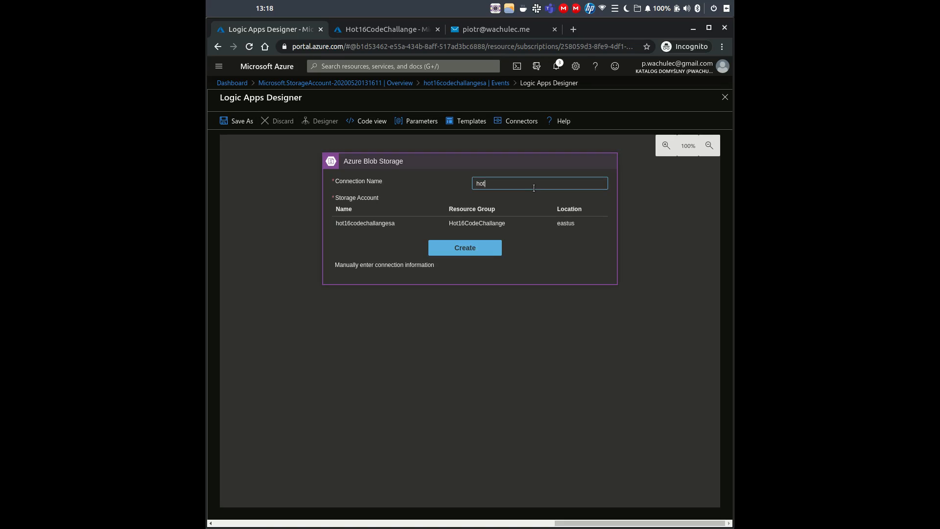
pyautogui.write('16codechallangesaconnection')
pyautogui.click(471, 242)
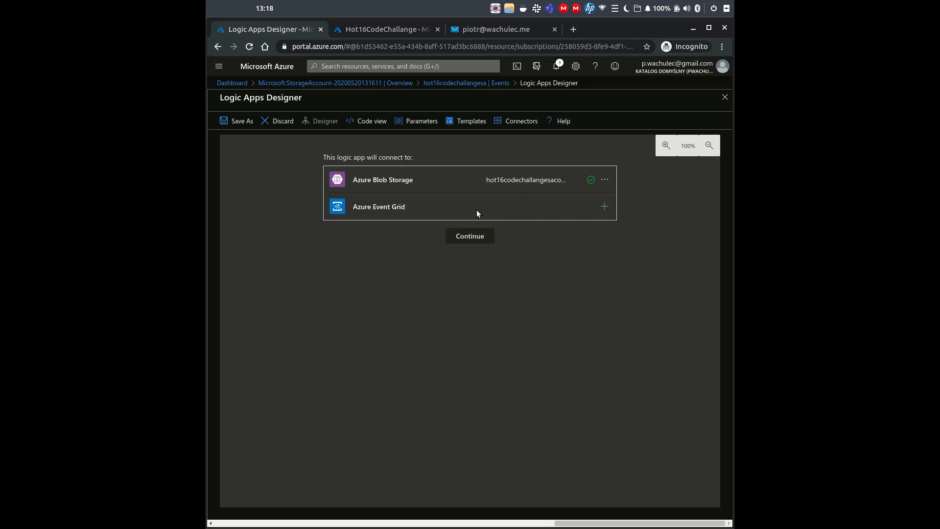
# - Sign in to the Azure Event Grid connection and continue to the workflow
pyautogui.click(605, 207)
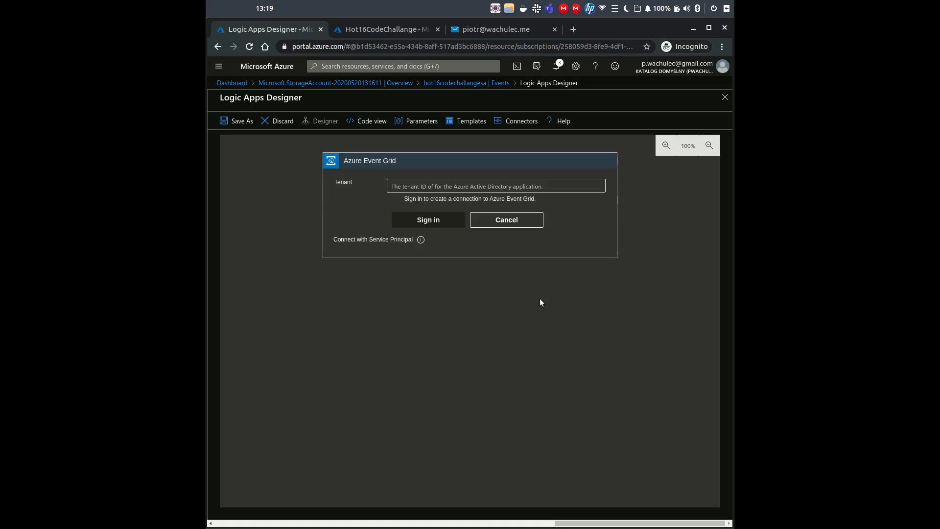
pyautogui.click(447, 219)
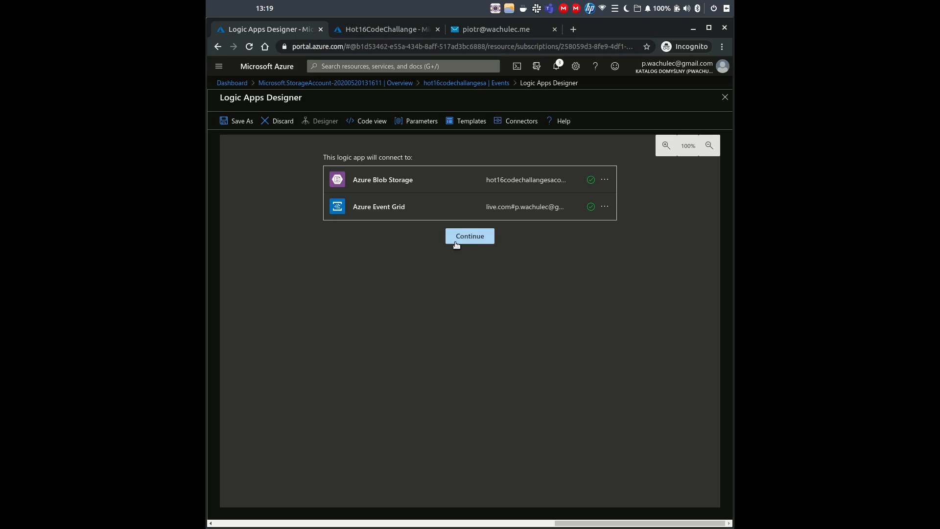
pyautogui.click(464, 237)
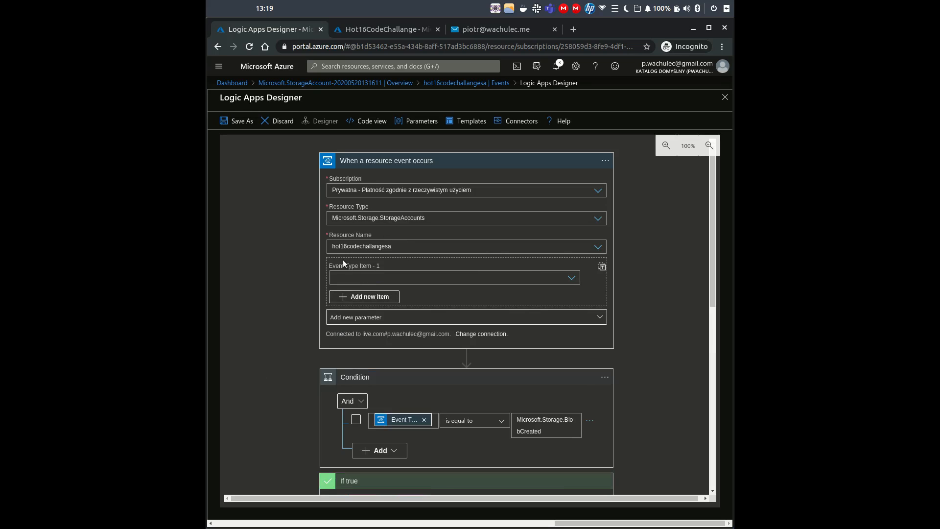
# - Set the trigger event type to Microsoft.Storage.BlobCreated and insert a Compose action before the Condition
pyautogui.click(441, 277)
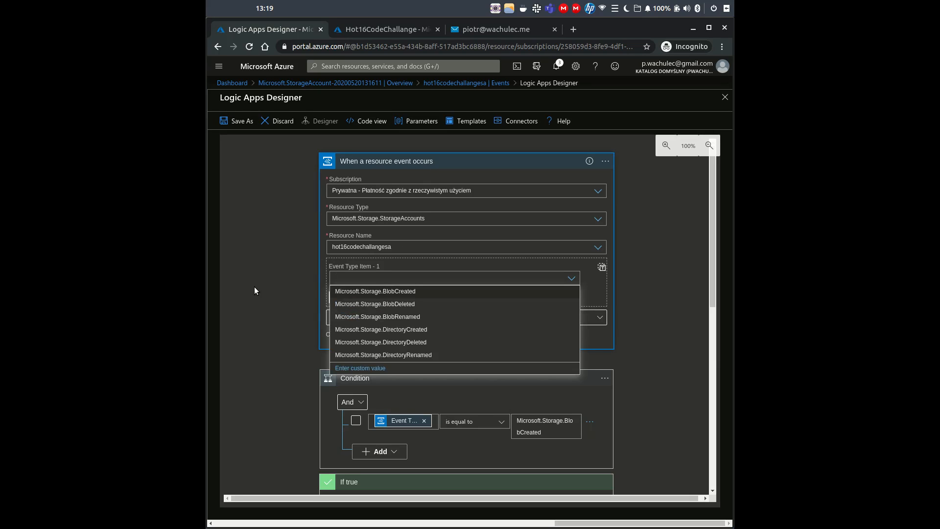
pyautogui.click(390, 292)
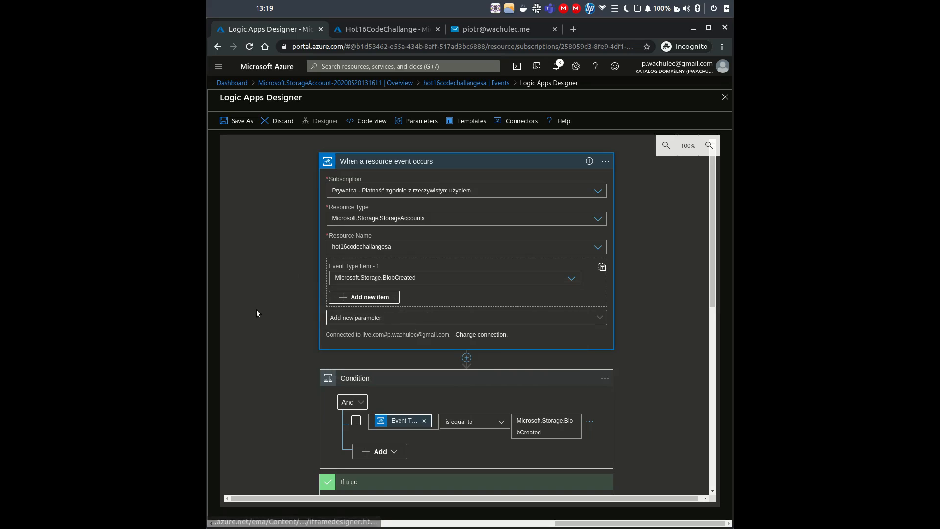
pyautogui.click(467, 357)
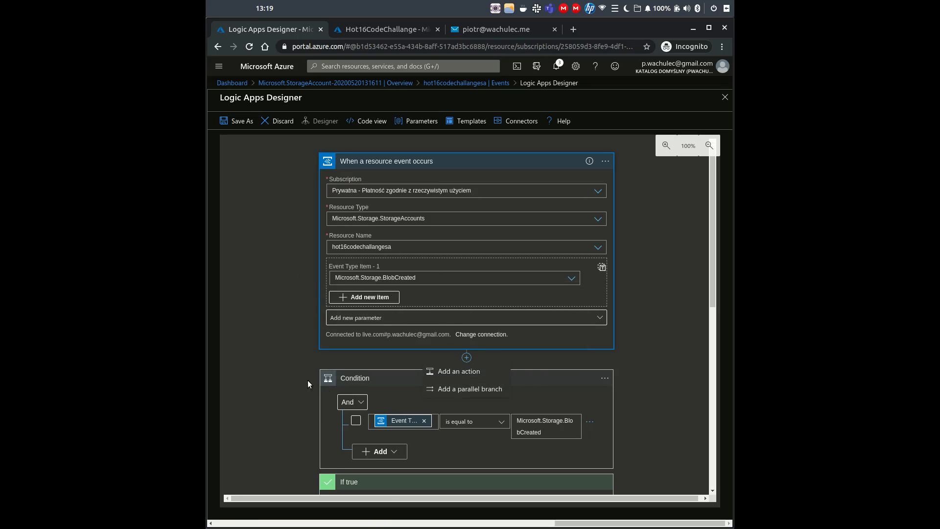
pyautogui.click(469, 372)
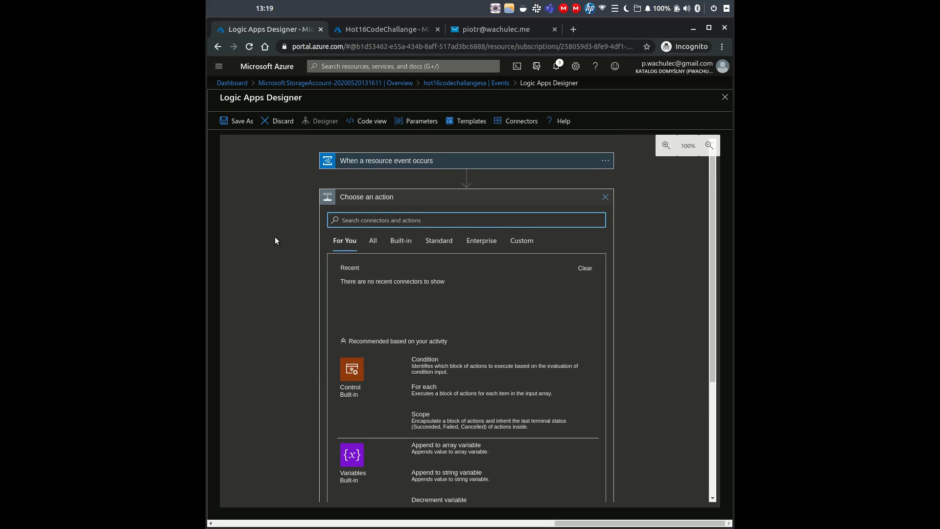
pyautogui.scroll(-3, 276, 240)
pyautogui.click(442, 358)
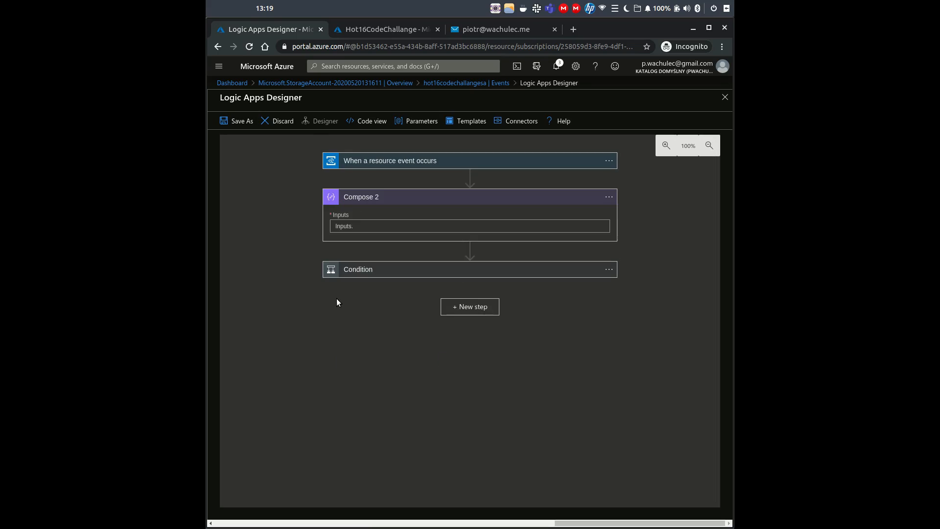
# - Copy the split() subject expression from the existing Compose under If true into Compose 2
pyautogui.click(366, 269)
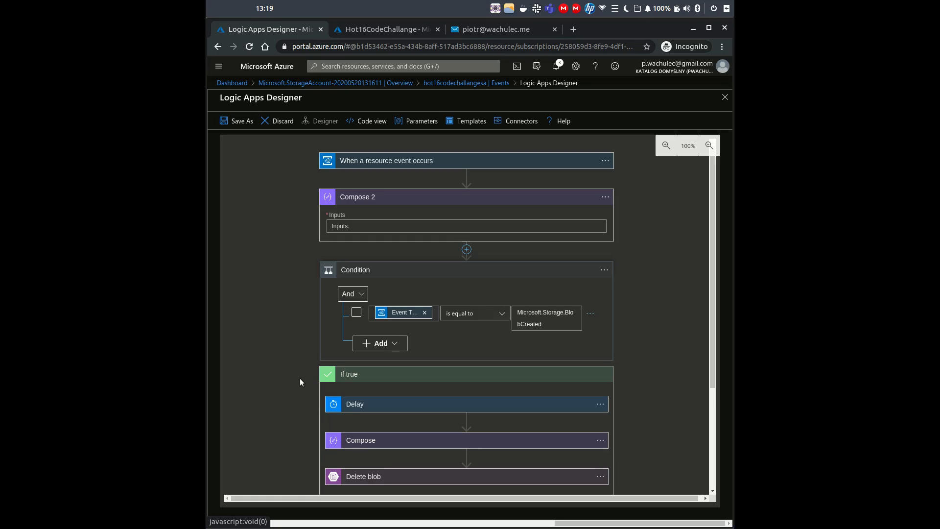
pyautogui.click(459, 226)
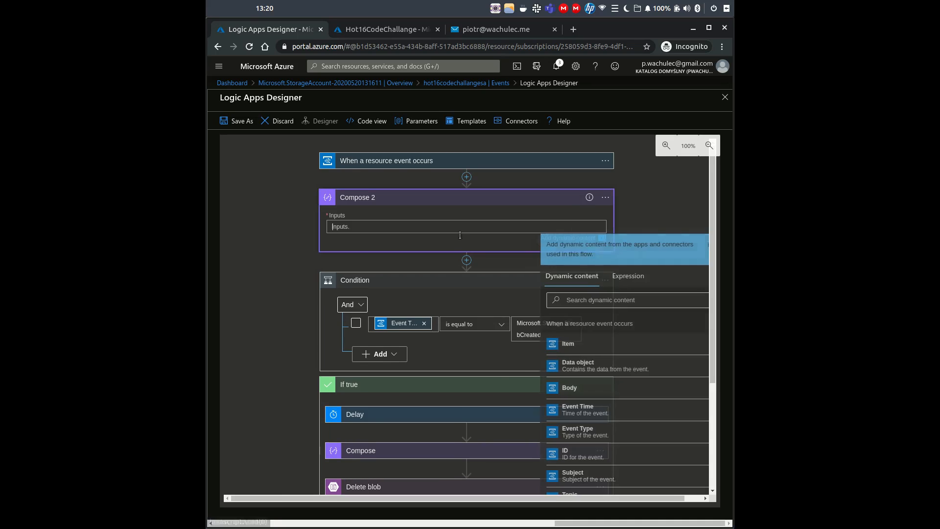
pyautogui.click(390, 458)
pyautogui.click(360, 468)
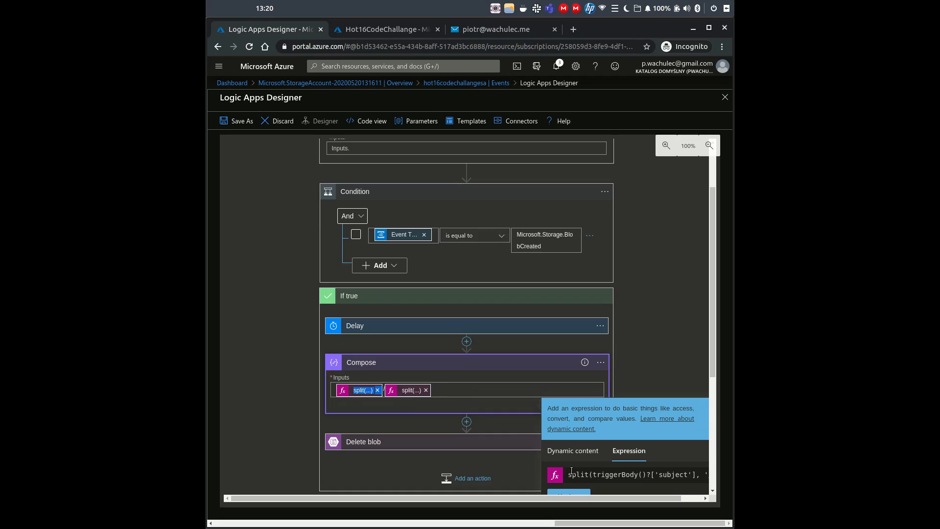
pyautogui.moveTo(570, 474); pyautogui.dragTo(705, 474)
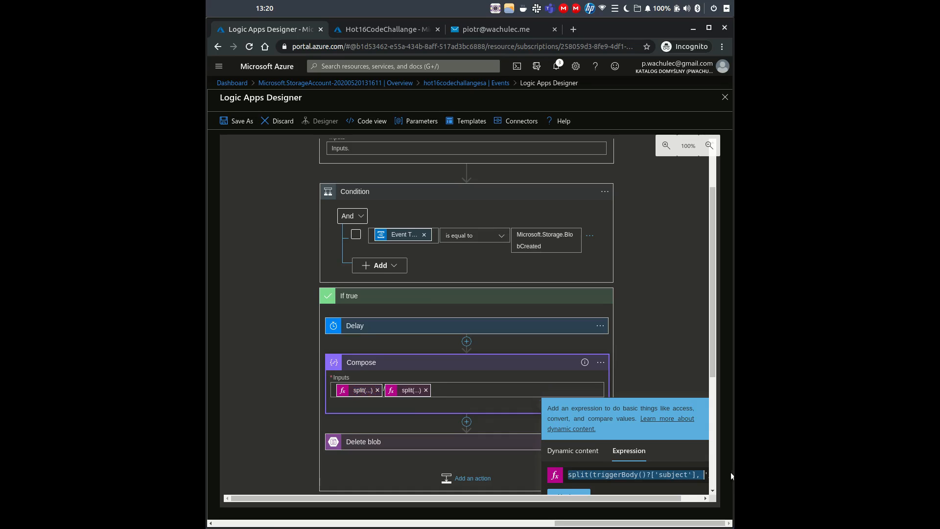
pyautogui.scroll(1, 426, 212)
pyautogui.scroll(2, 426, 211)
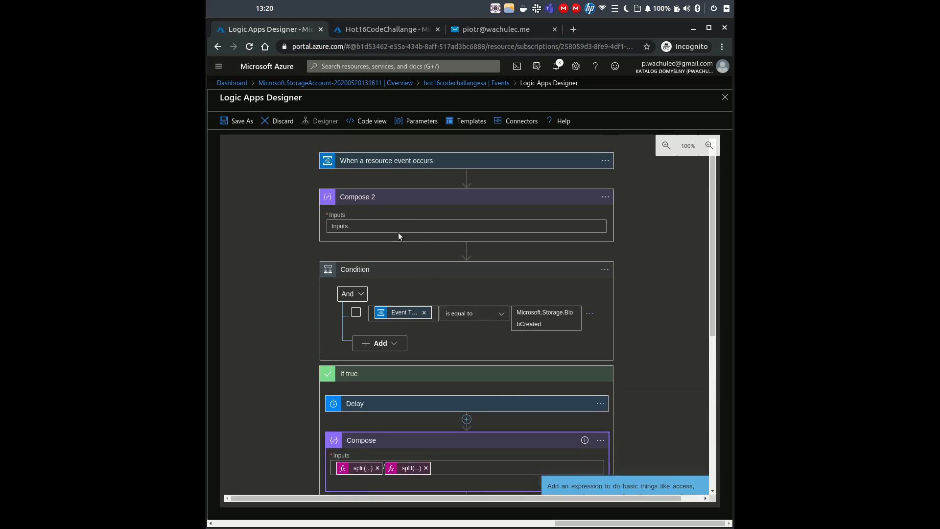
pyautogui.click(398, 228)
pyautogui.write("split(triggerBody()?['subject'], '/')?[4]")
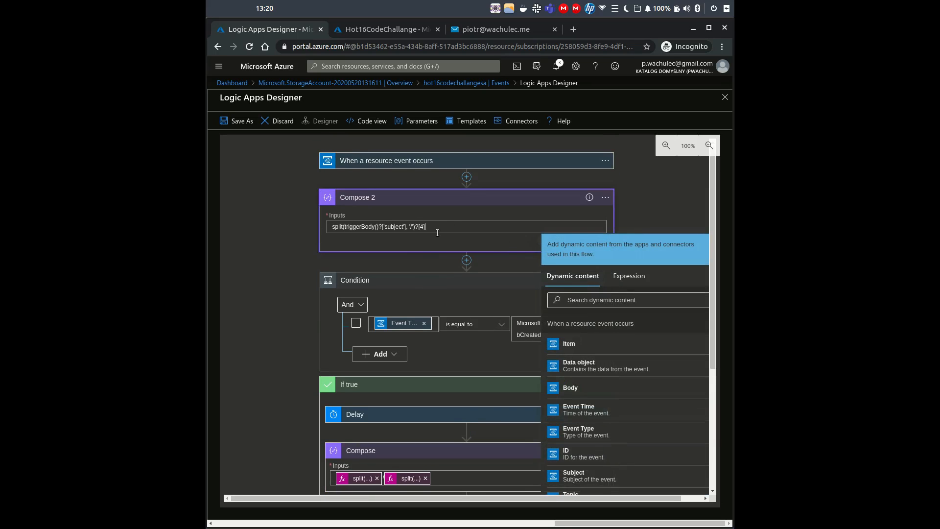
# - Replace the pasted plain text with the split() expression inserted through the Compose 2 expression editor
pyautogui.moveTo(437, 228); pyautogui.dragTo(237, 203)
pyautogui.hotkey('ctrl', 'c')
pyautogui.press('BackSpace')
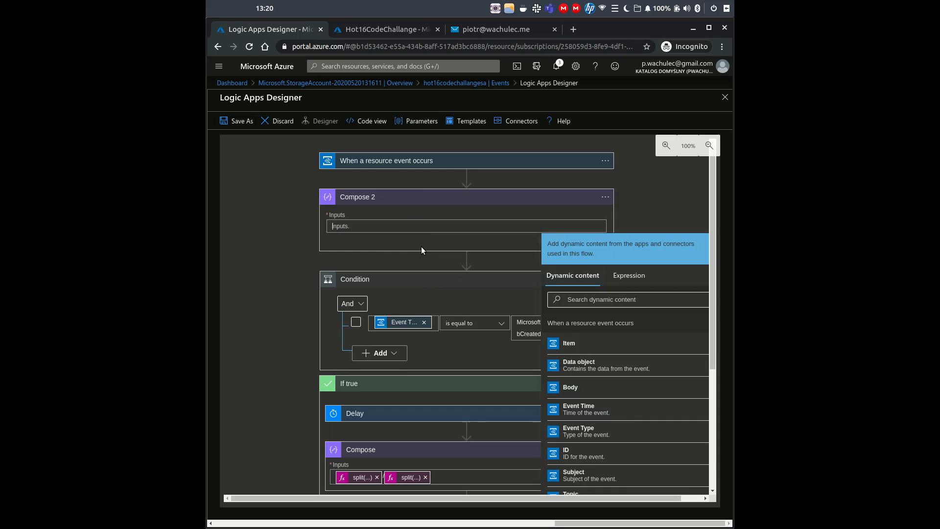
pyautogui.click(629, 276)
pyautogui.hotkey('ctrl', 'v')
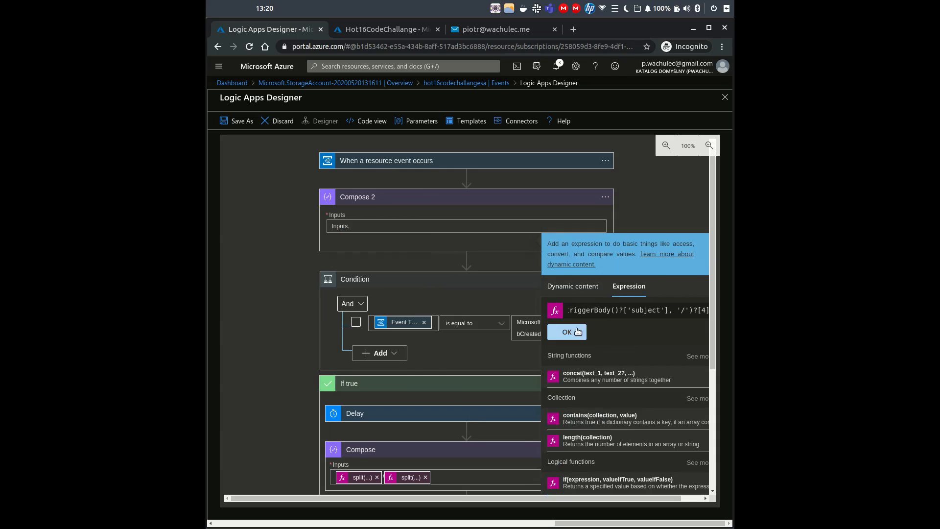
pyautogui.click(569, 332)
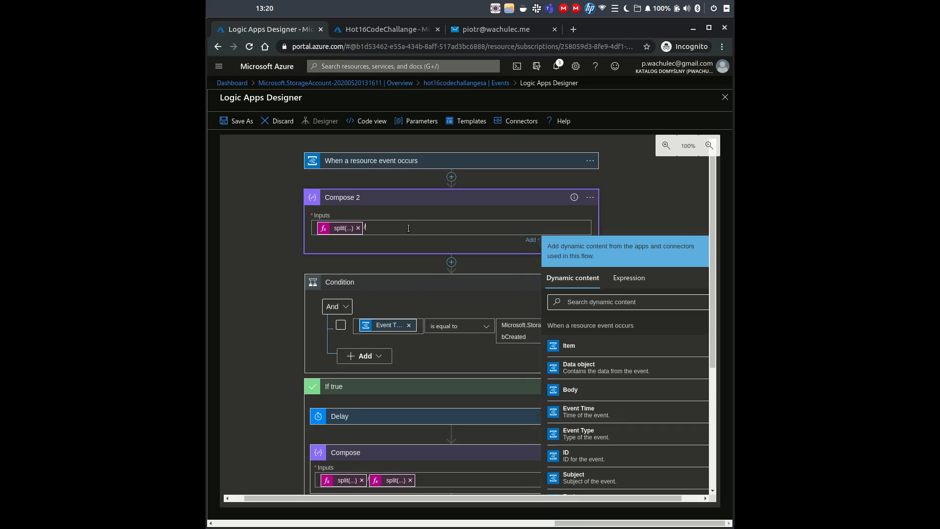
pyautogui.scroll(-3, 409, 296)
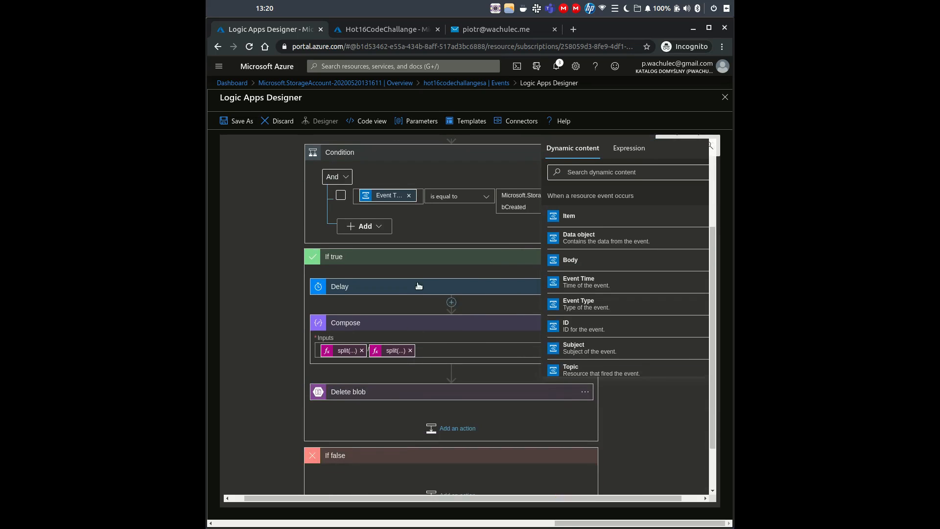
pyautogui.scroll(3, 409, 295)
# - Add a second expression split(triggerBody()?['subject'], '/')?[6] to Compose 2 and hide the dynamic content panel
pyautogui.click(629, 280)
pyautogui.hotkey('ctrl', 'v')
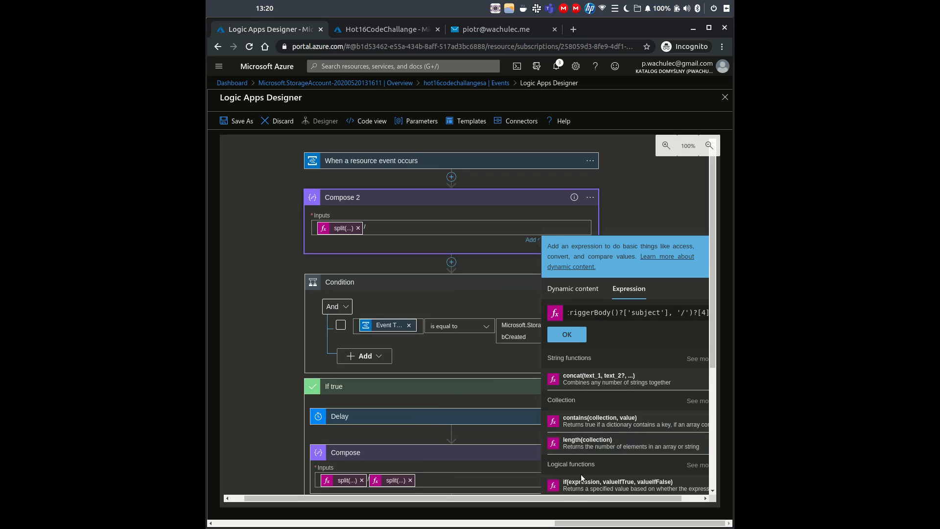
pyautogui.moveTo(567, 498); pyautogui.dragTo(599, 496)
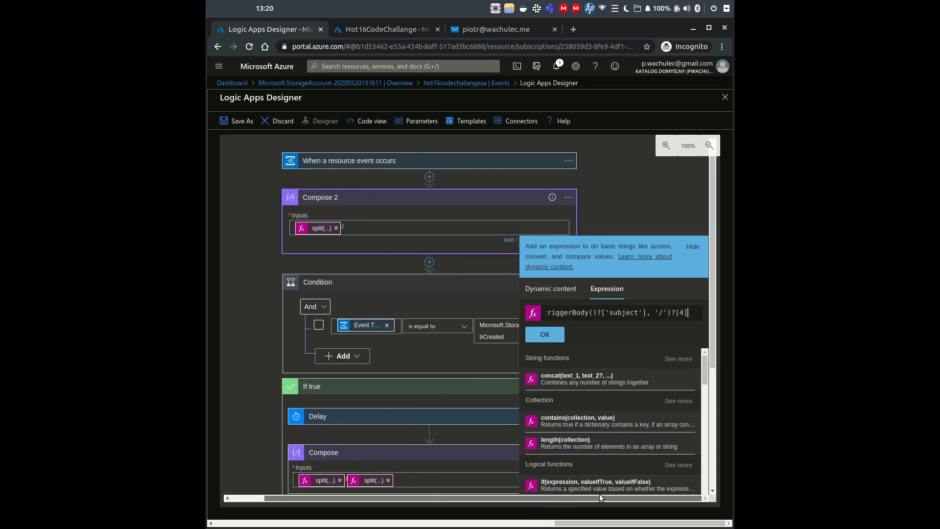
pyautogui.doubleClick(682, 315)
pyautogui.write('6')
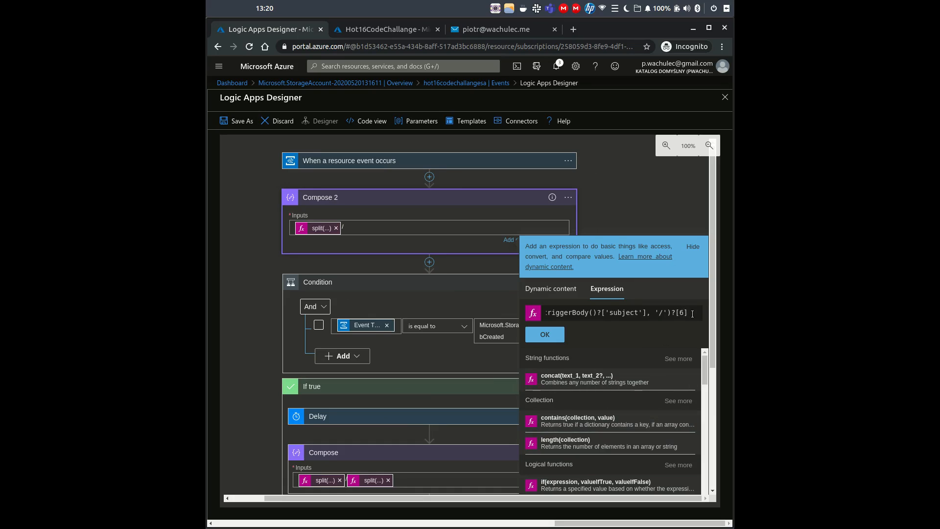
pyautogui.moveTo(555, 314); pyautogui.dragTo(693, 314)
pyautogui.click(568, 314)
pyautogui.press('Home')
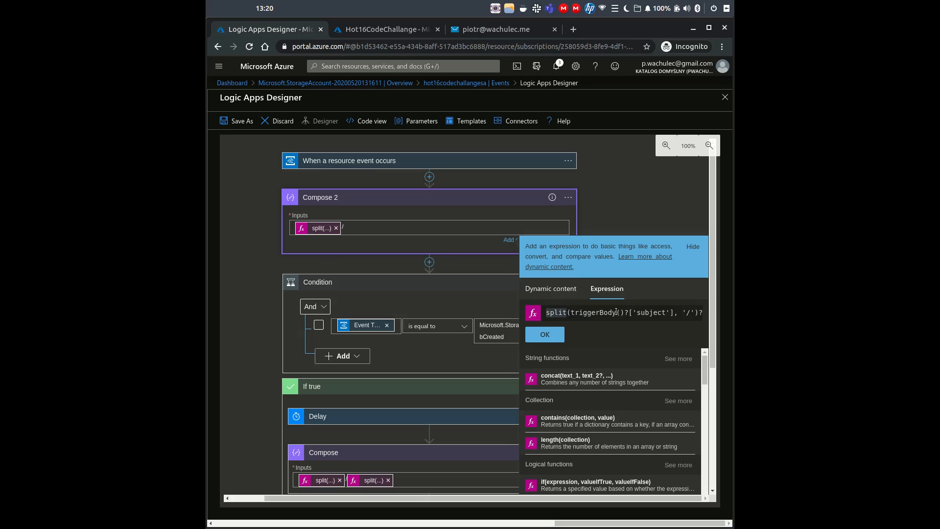
pyautogui.moveTo(617, 312); pyautogui.dragTo(712, 314)
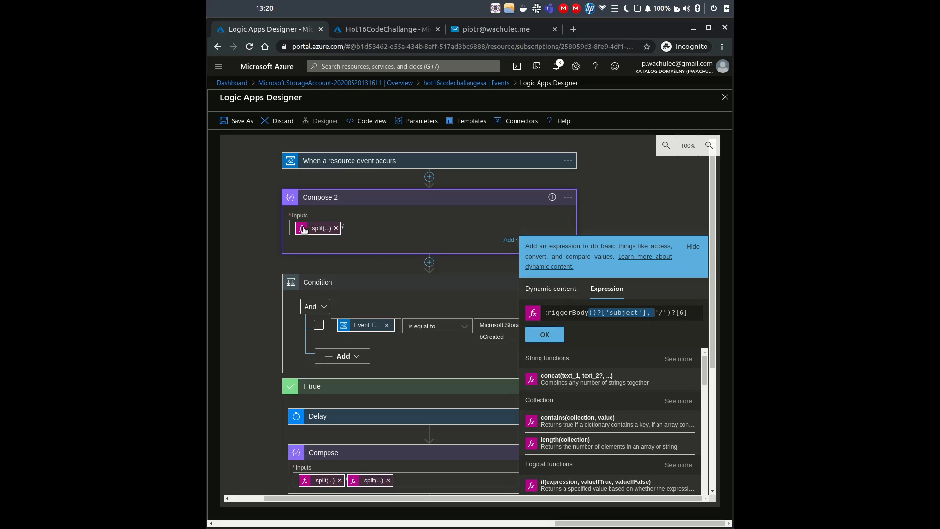
pyautogui.click(555, 340)
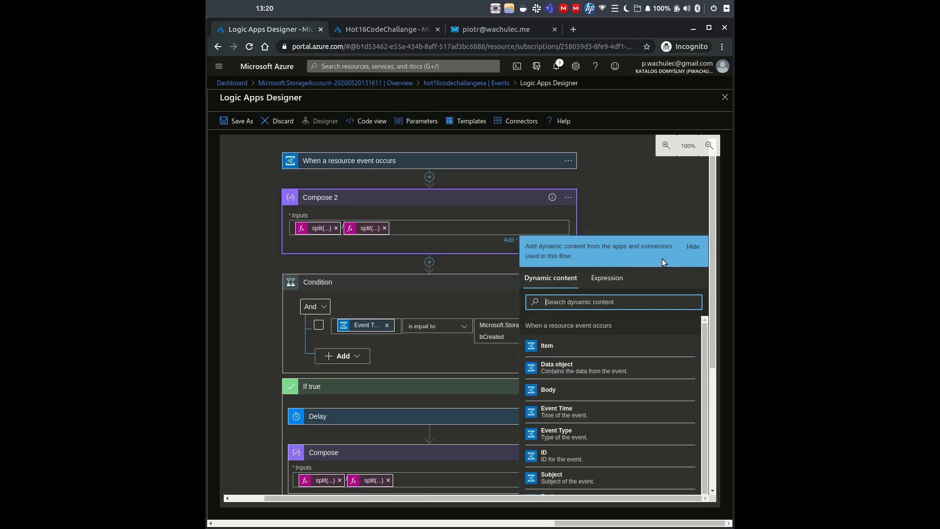
pyautogui.click(685, 252)
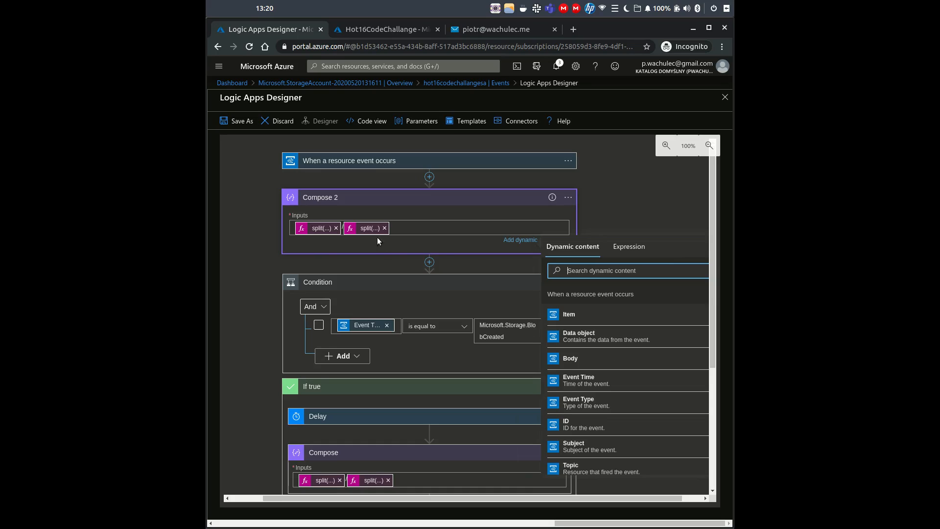
pyautogui.click(427, 264)
pyautogui.click(463, 253)
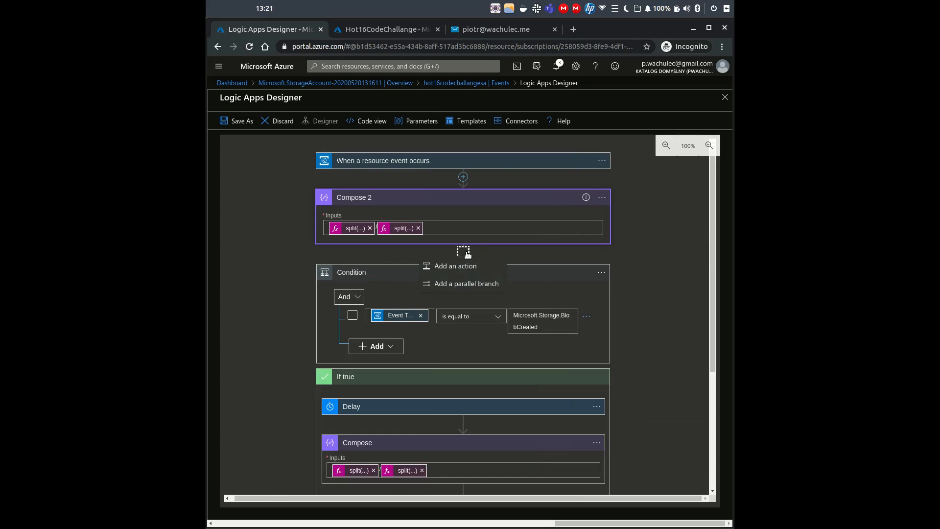
# - Add an Office 365 Outlook Send an email (V2) action after Compose 2 and sign in to Outlook
pyautogui.click(463, 266)
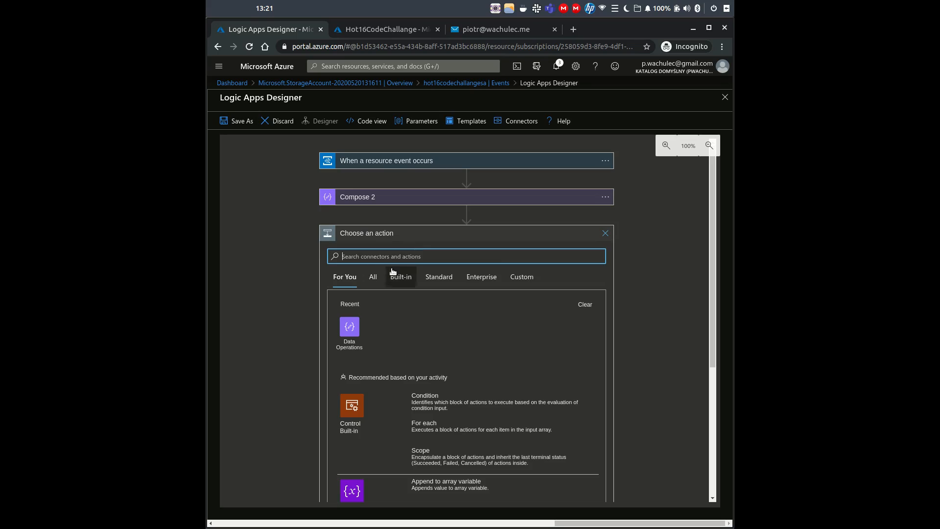
pyautogui.write('out')
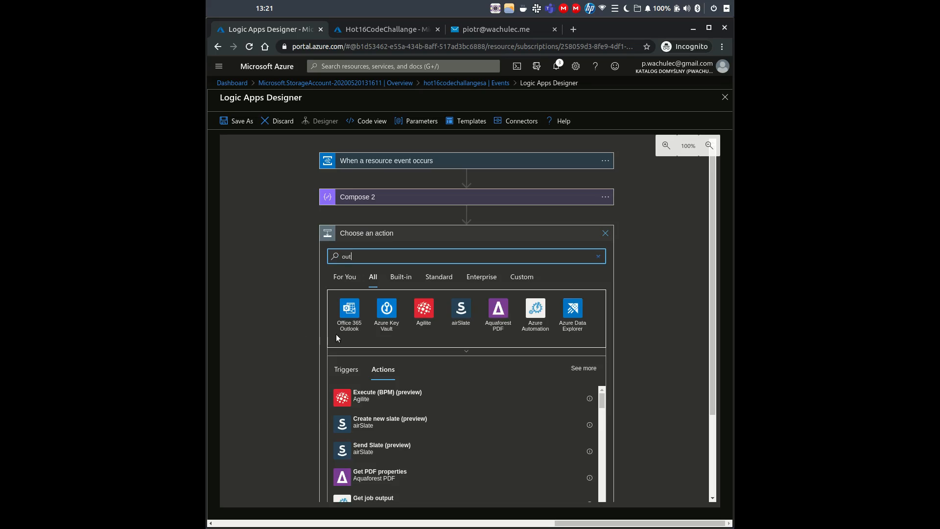
pyautogui.click(338, 337)
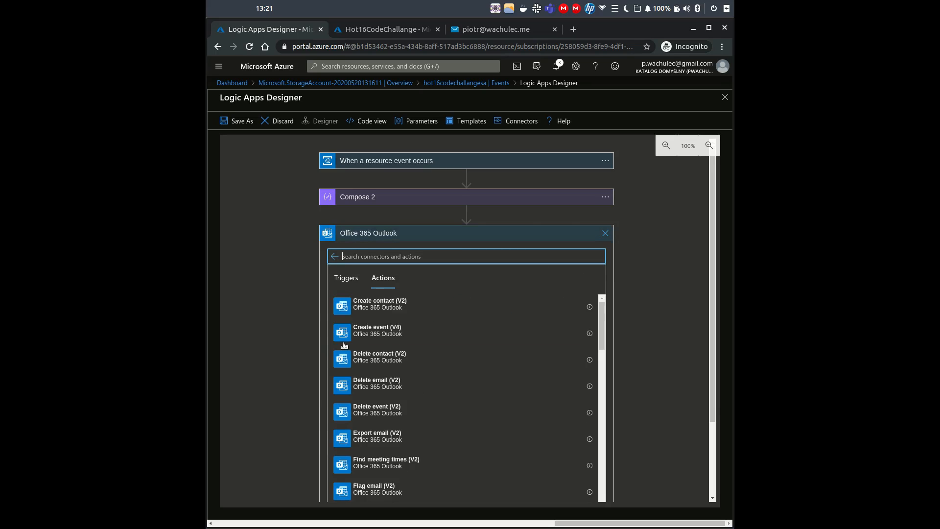
pyautogui.scroll(-3, 371, 338)
pyautogui.scroll(-2, 370, 446)
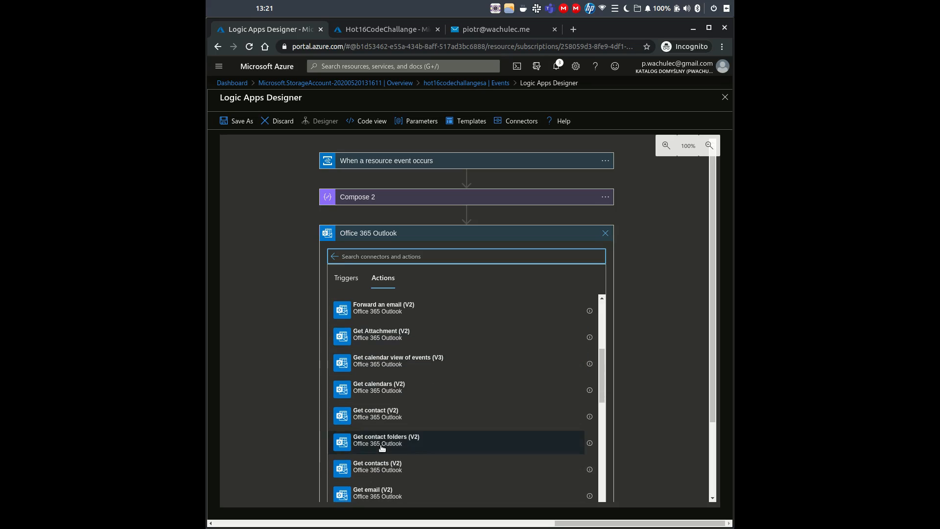
pyautogui.scroll(-10, 398, 427)
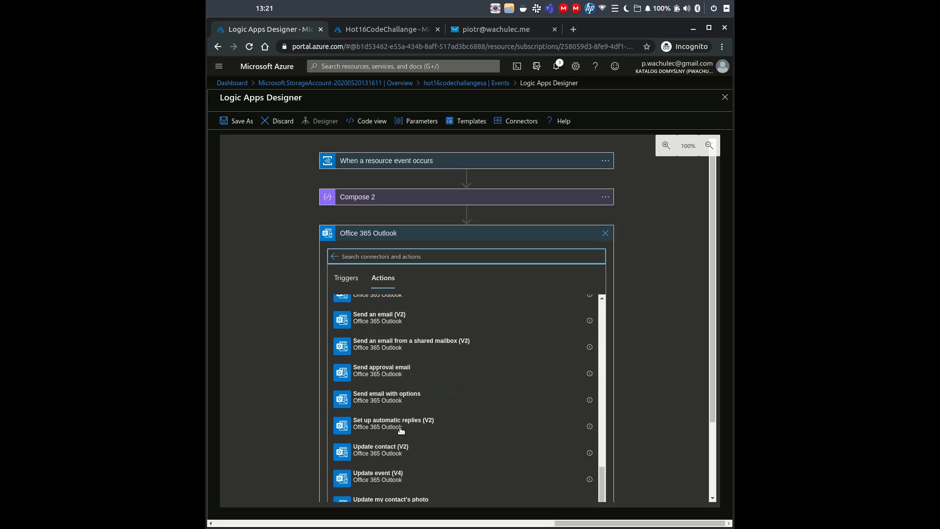
pyautogui.scroll(2, 394, 382)
pyautogui.scroll(1, 396, 369)
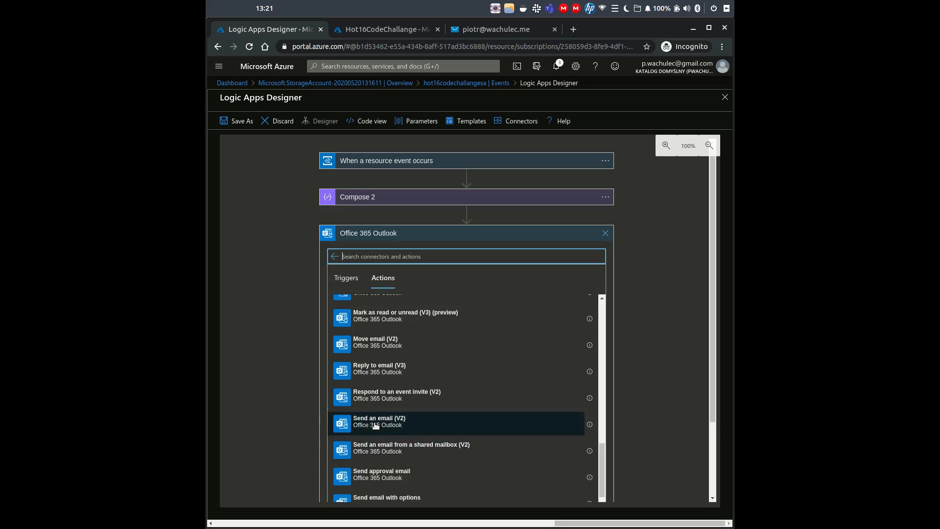
pyautogui.click(375, 421)
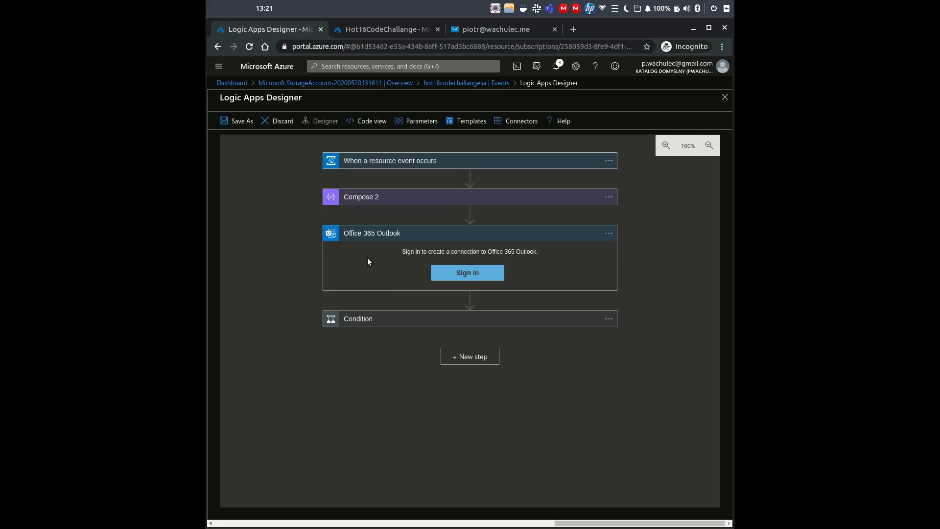
pyautogui.click(482, 273)
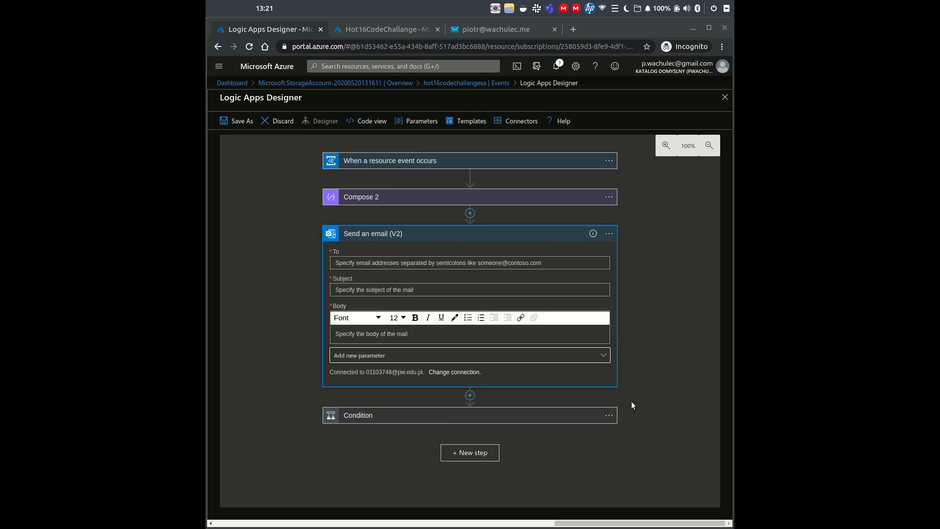
# - Delete the Condition step from the workflow
pyautogui.click(608, 415)
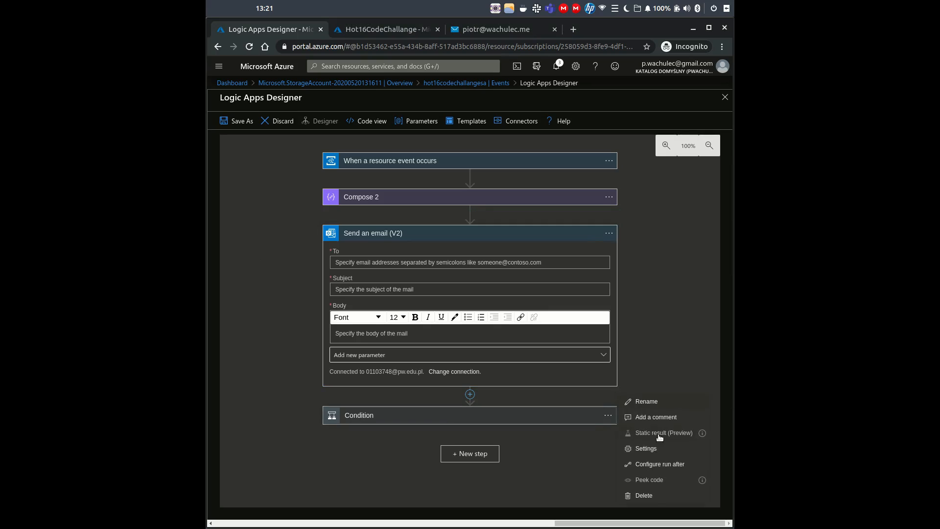
pyautogui.click(644, 496)
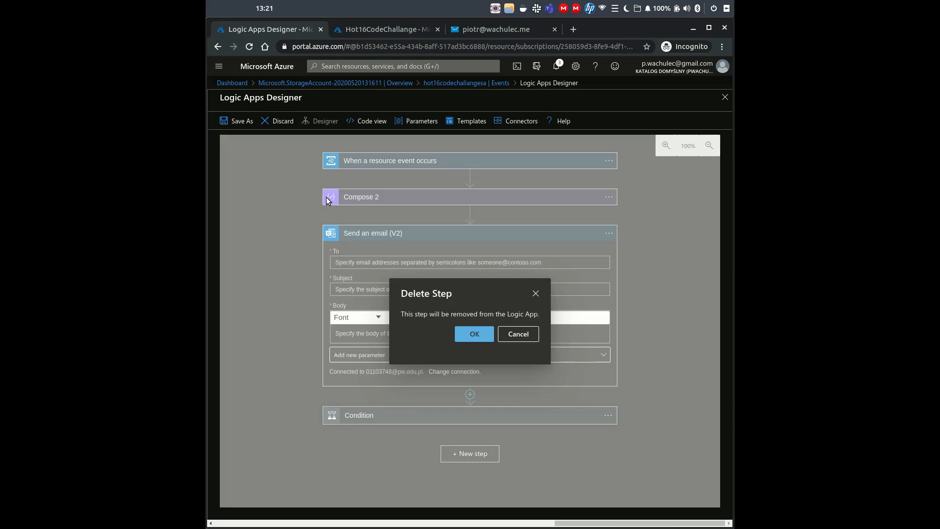
pyautogui.click(472, 334)
pyautogui.click(414, 266)
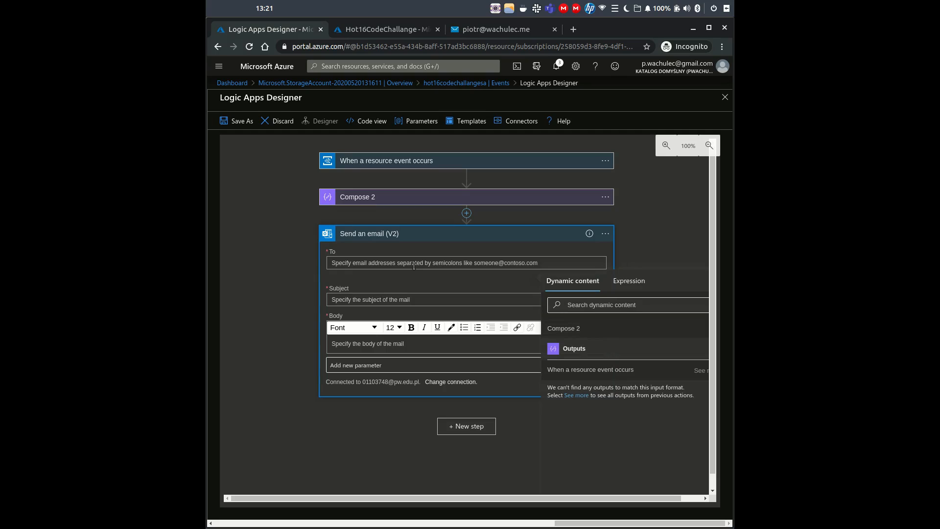
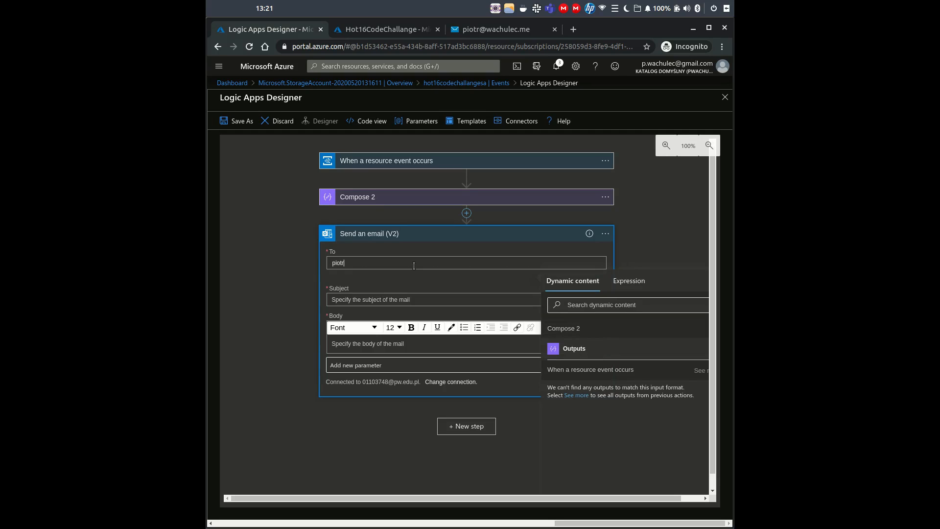
# - Address the email to the recipient's e-mail address with subject 'New CV on storage!'
pyautogui.click(504, 301)
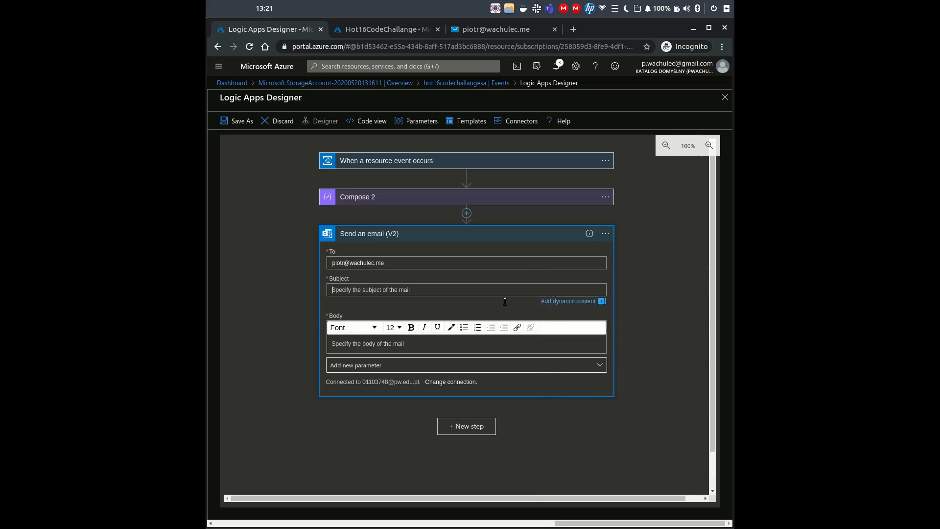
pyautogui.write('New C')
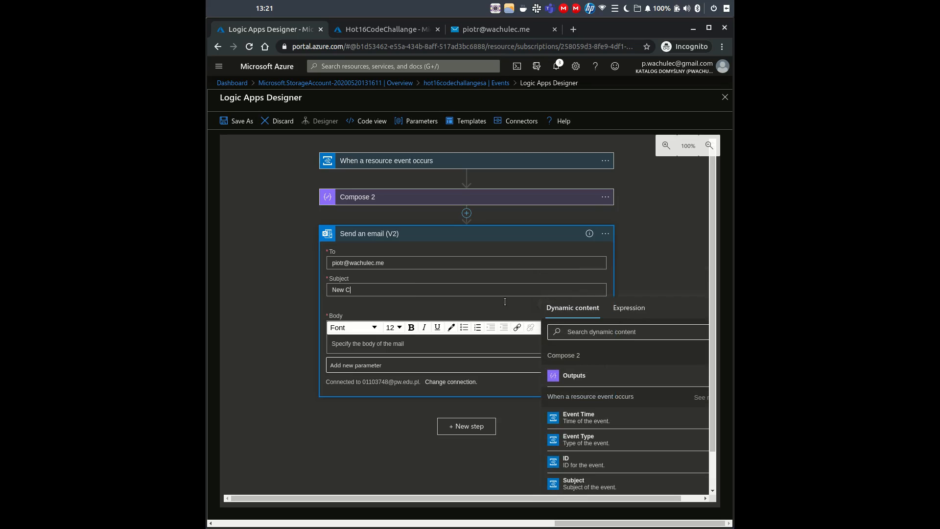
pyautogui.write('V on storage!')
# - Write the body 'Hi! There is a new CV on storage:' followed by the Compose 2 Outputs
pyautogui.click(424, 364)
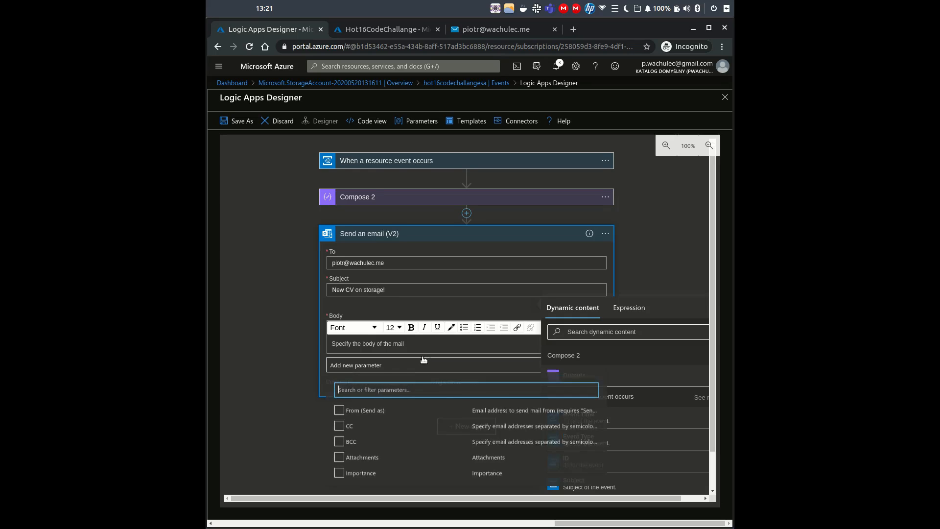
pyautogui.click(430, 341)
pyautogui.write('Hi')
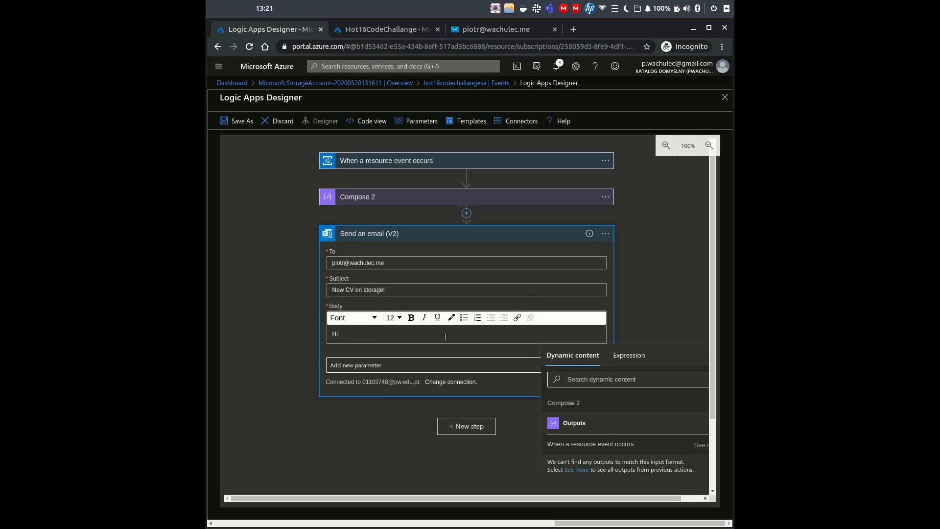
pyautogui.write('!')
pyautogui.press('Return')
pyautogui.write('There i')
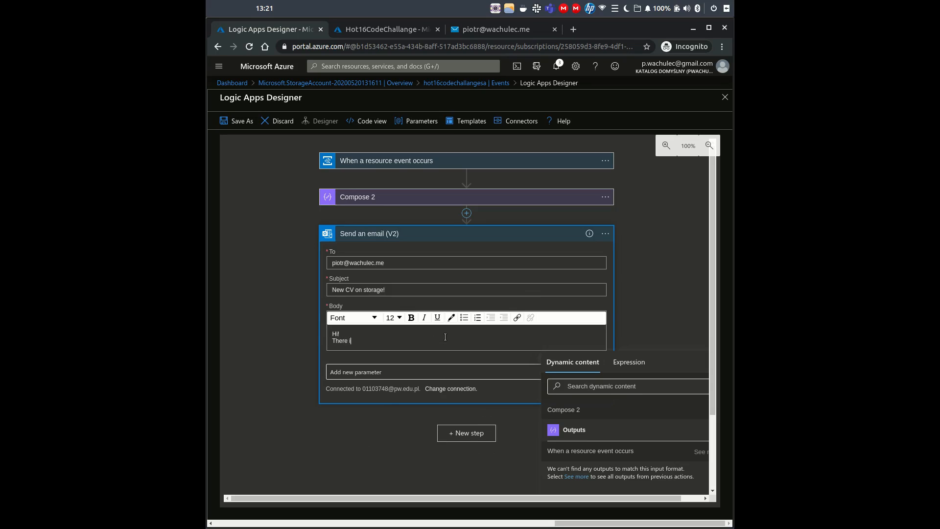
pyautogui.write('s a new CV on storage:')
pyautogui.click(574, 429)
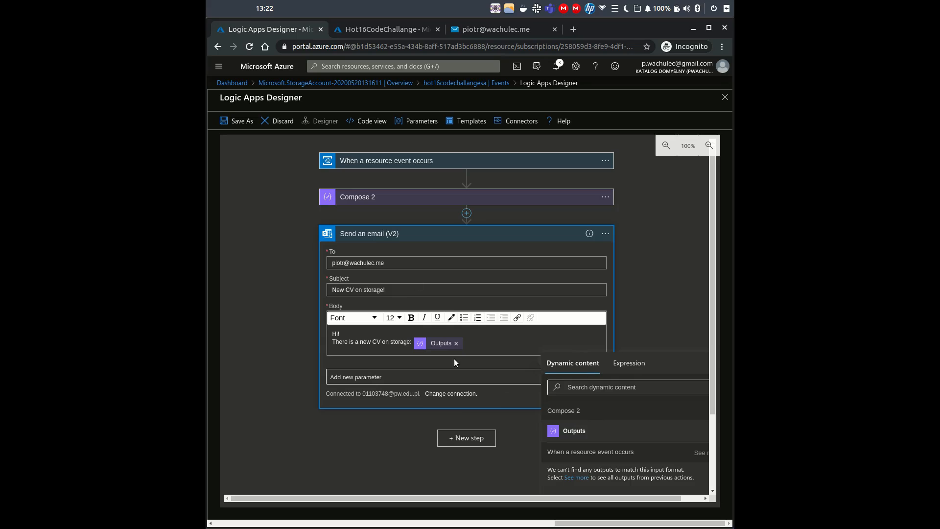
pyautogui.click(395, 202)
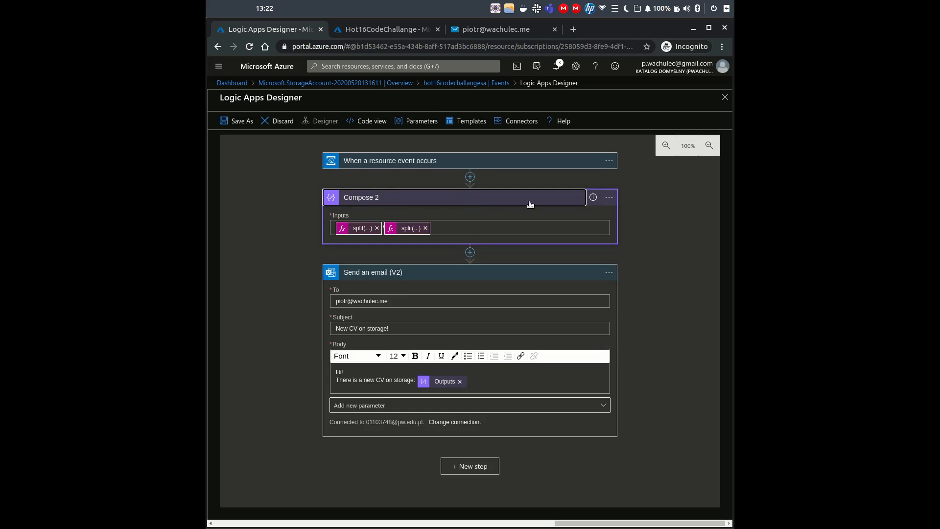
# - Rename the Compose 2 step to Compose
pyautogui.click(608, 197)
pyautogui.click(651, 199)
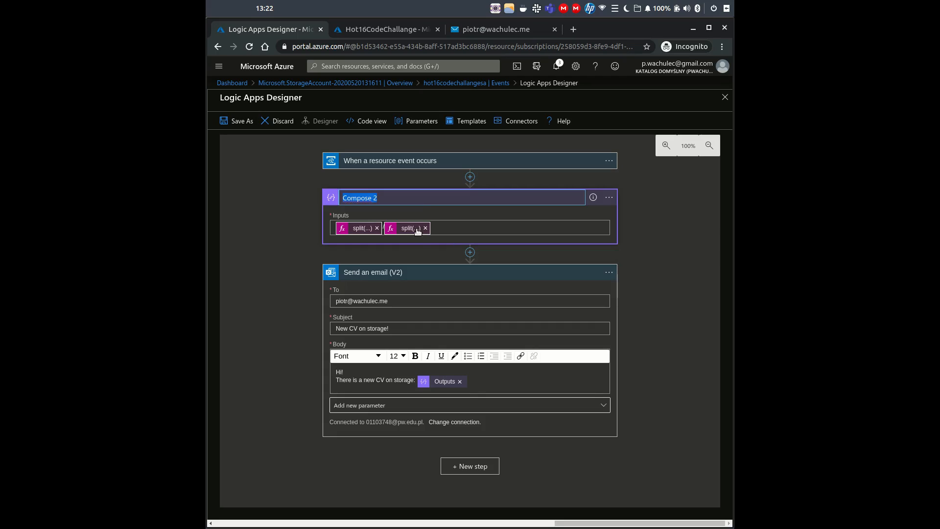
pyautogui.press('Return')
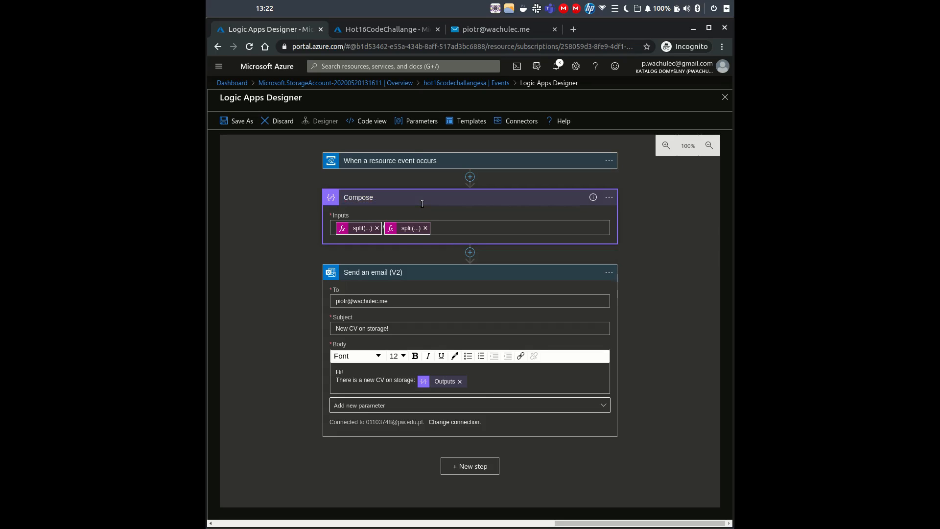
# - Replace the email body token with Compose Outputs after 'There is a new CV on storage:' and save
pyautogui.click(441, 383)
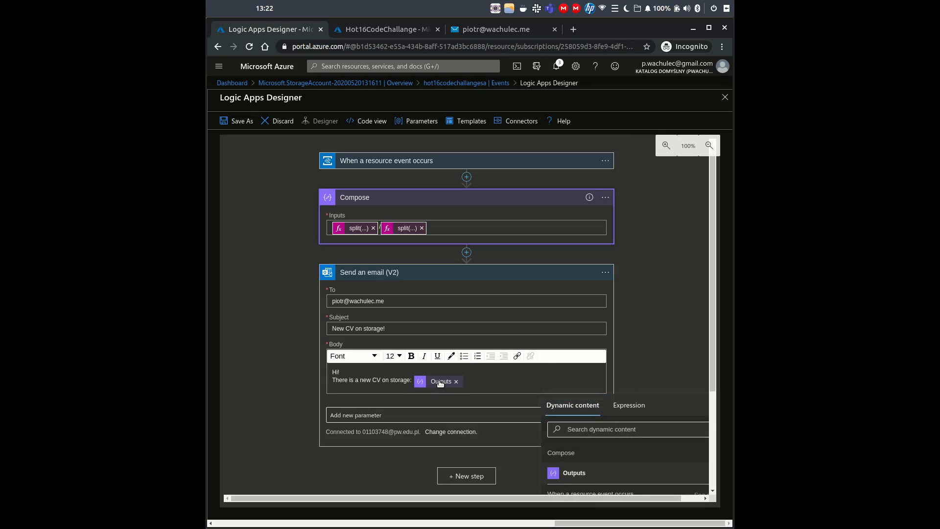
pyautogui.click(230, 122)
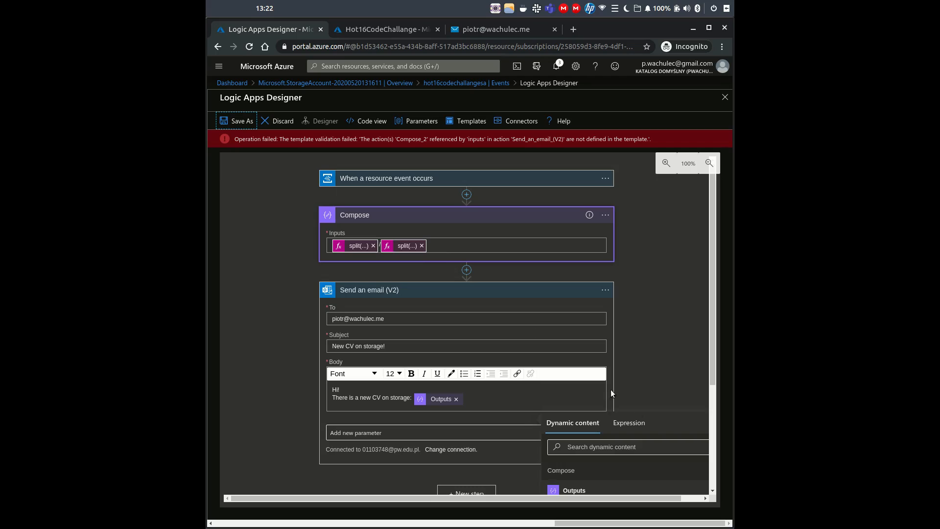
pyautogui.click(456, 399)
pyautogui.click(666, 378)
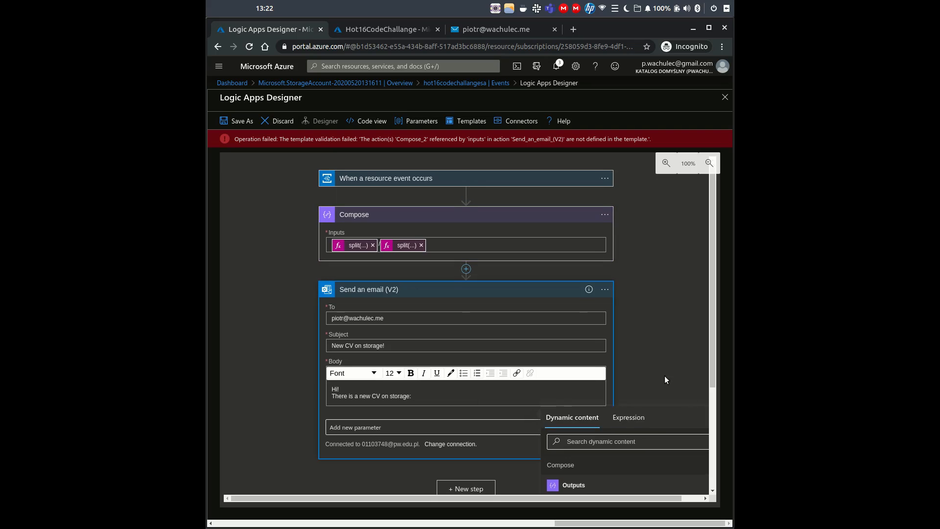
pyautogui.click(466, 397)
pyautogui.click(572, 484)
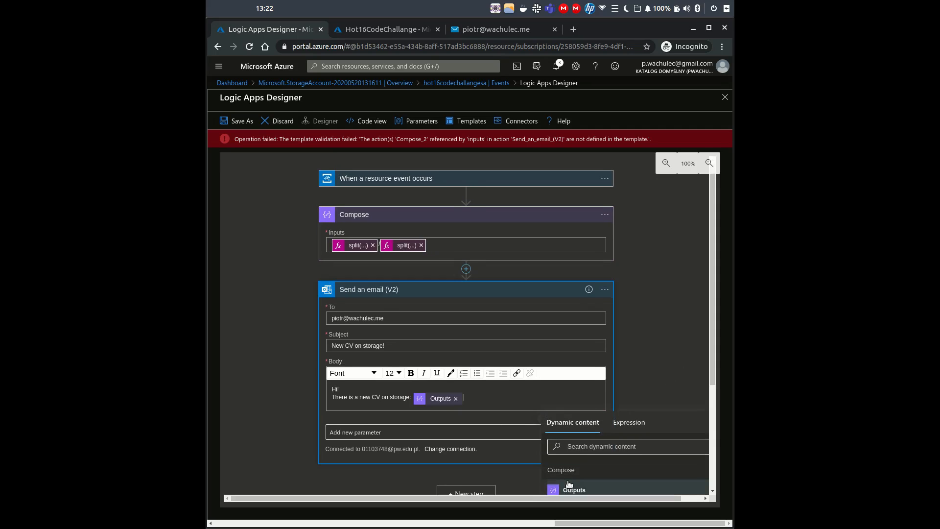
pyautogui.click(231, 122)
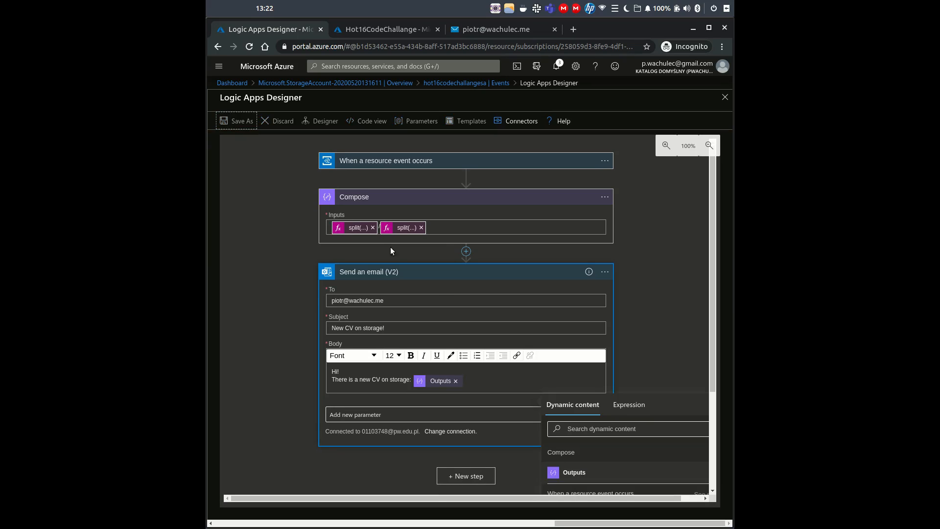
pyautogui.click(674, 372)
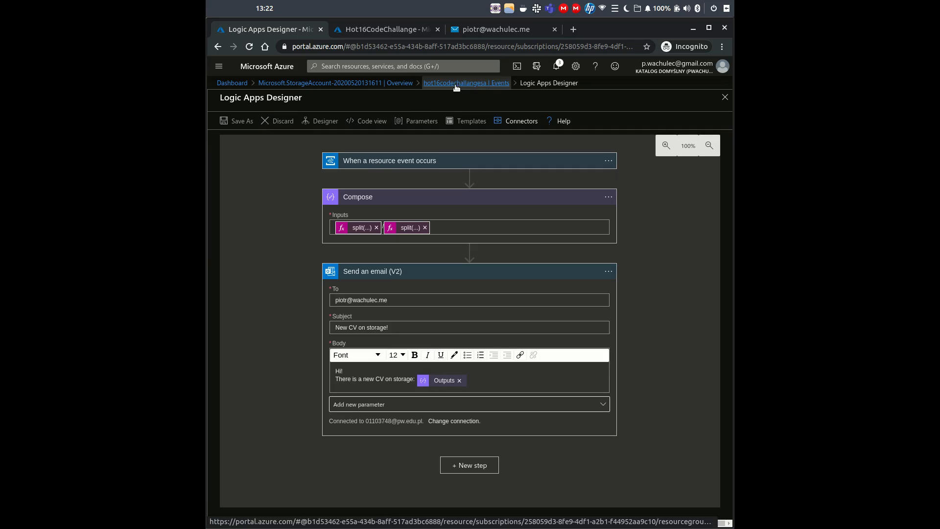
# - Save the workflow as a new Logic App named hot16codechallangela, then view the webmail inbox
pyautogui.click(236, 121)
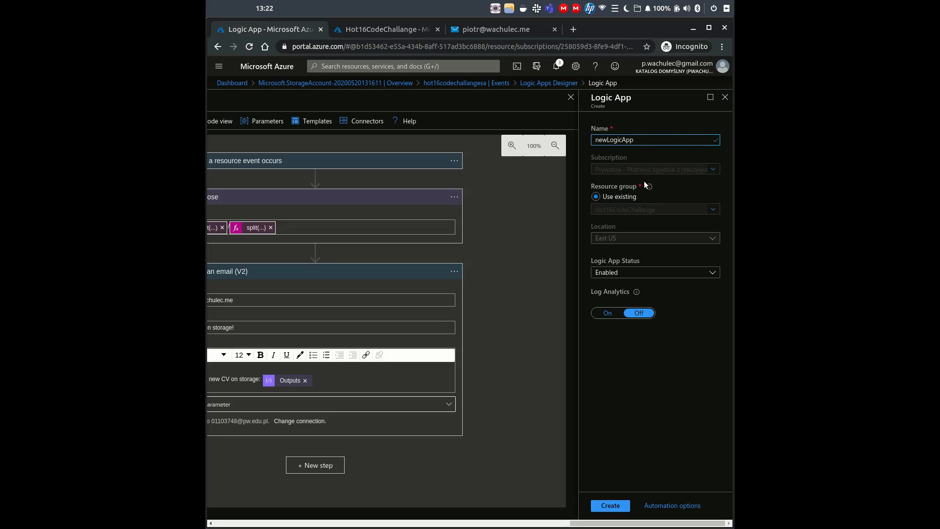
pyautogui.doubleClick(617, 139)
pyautogui.write('hot16codechallangela')
pyautogui.click(620, 512)
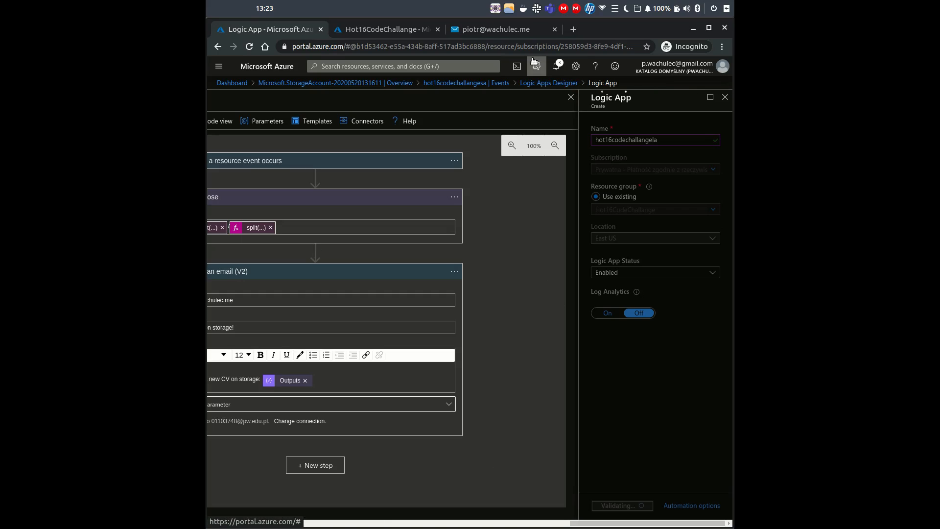
pyautogui.click(527, 29)
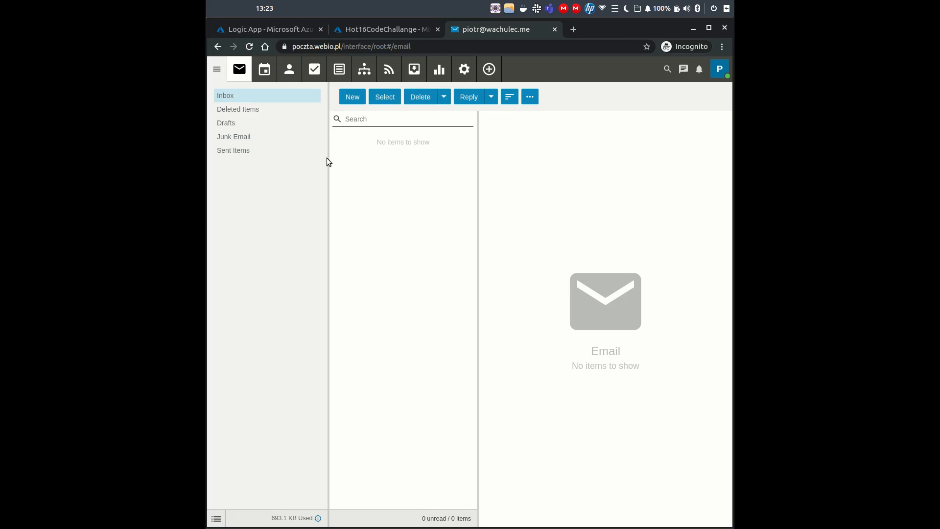
# - Return to the Azure tab where hot16codechallangela is still being created
pyautogui.click(277, 31)
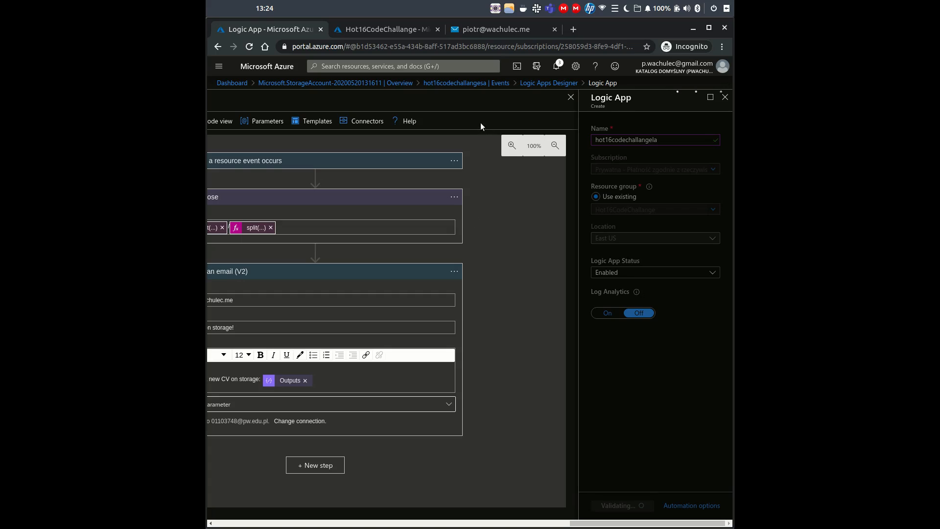
# - Discard the designer edits and watch notifications and the Hot16CodeChallange resource group until deployment finishes
pyautogui.click(354, 83)
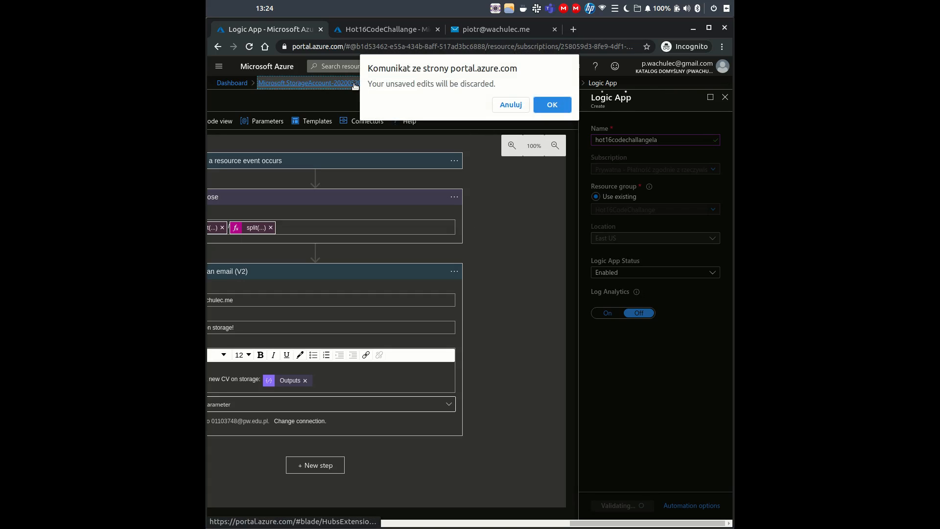
pyautogui.click(507, 104)
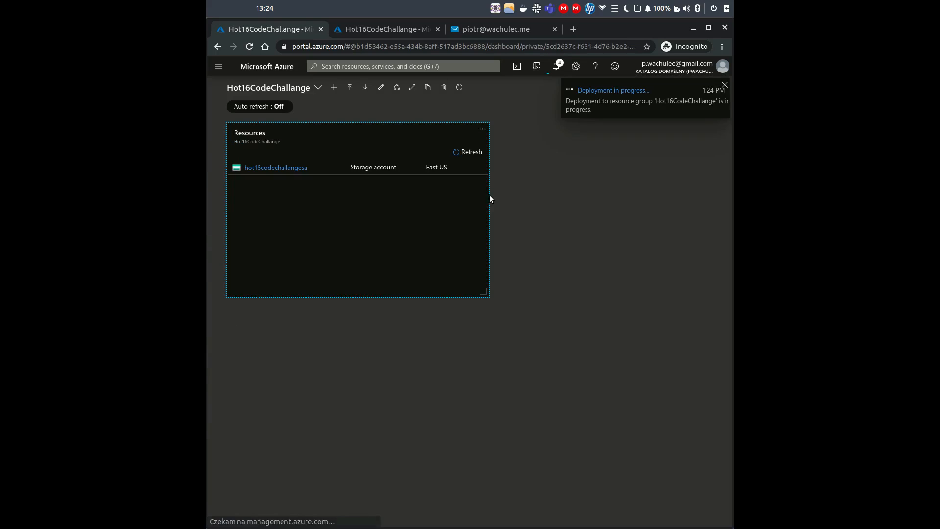
pyautogui.click(563, 72)
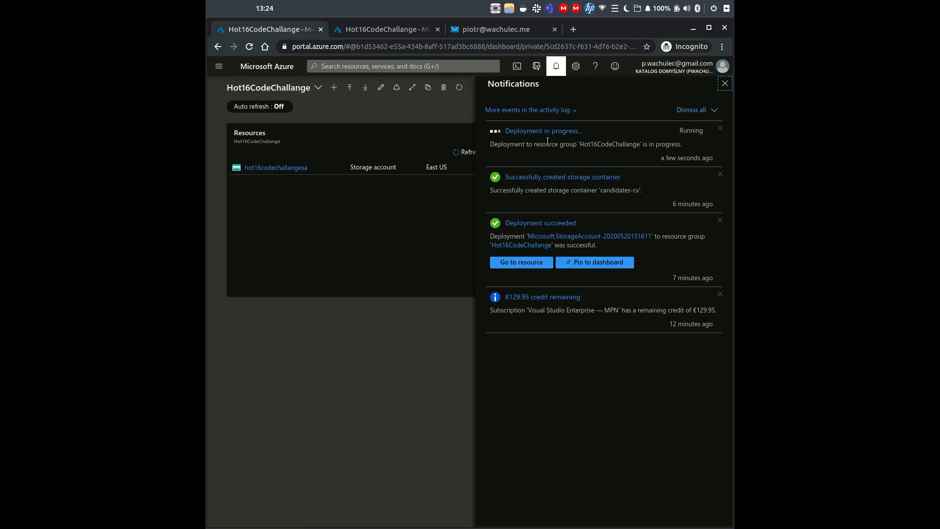
pyautogui.click(419, 219)
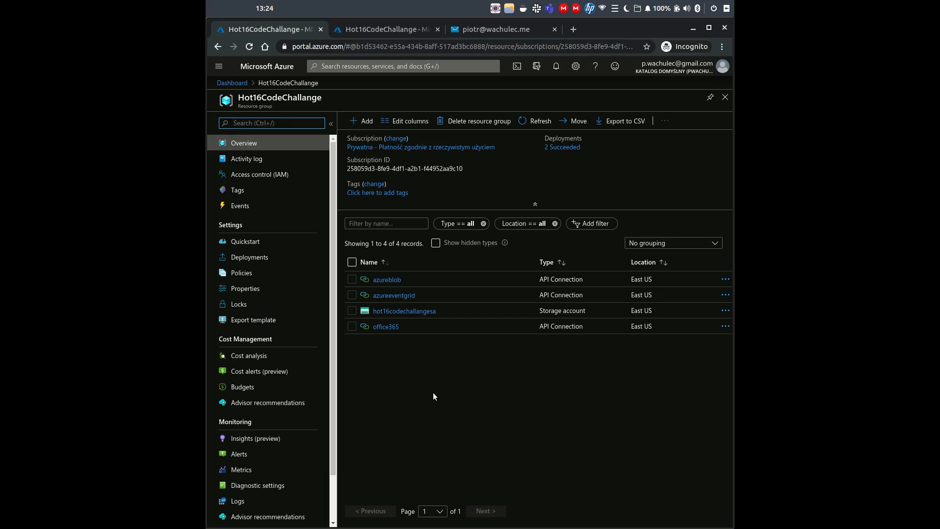
pyautogui.click(537, 121)
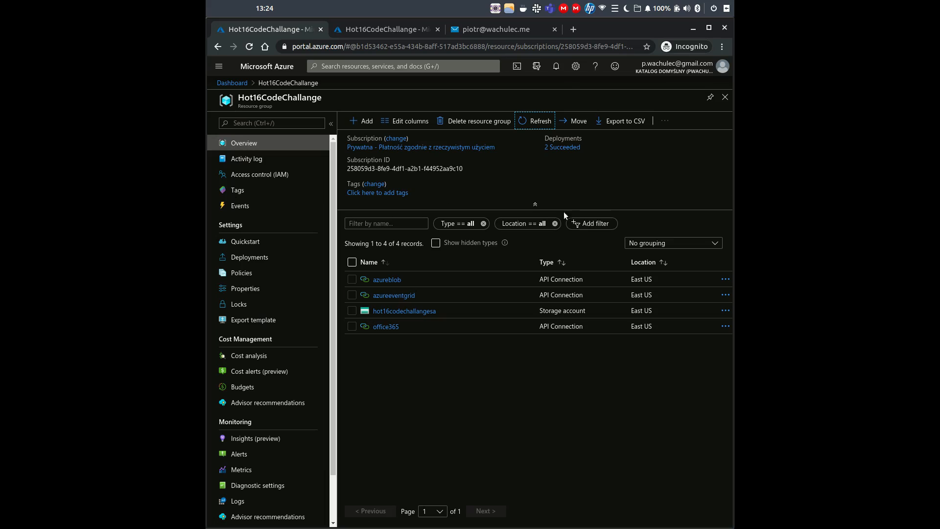
pyautogui.click(556, 69)
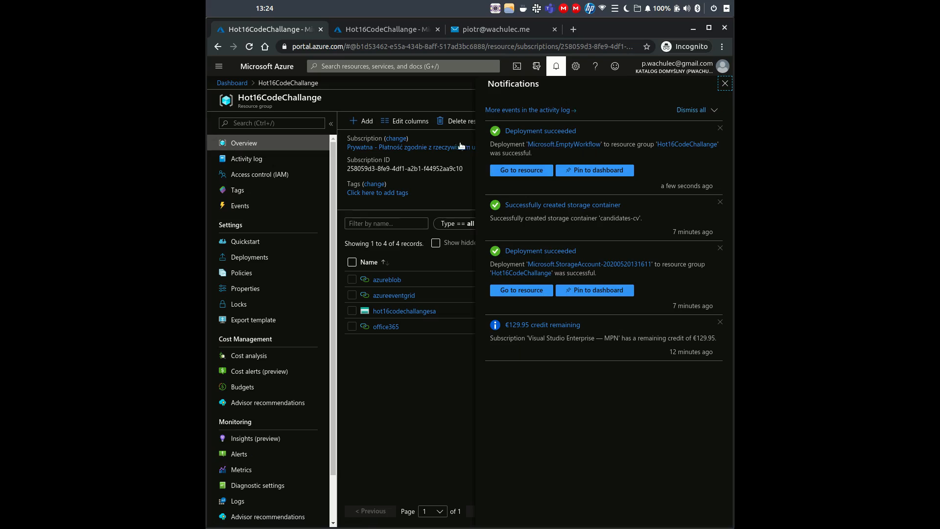
pyautogui.press('Escape')
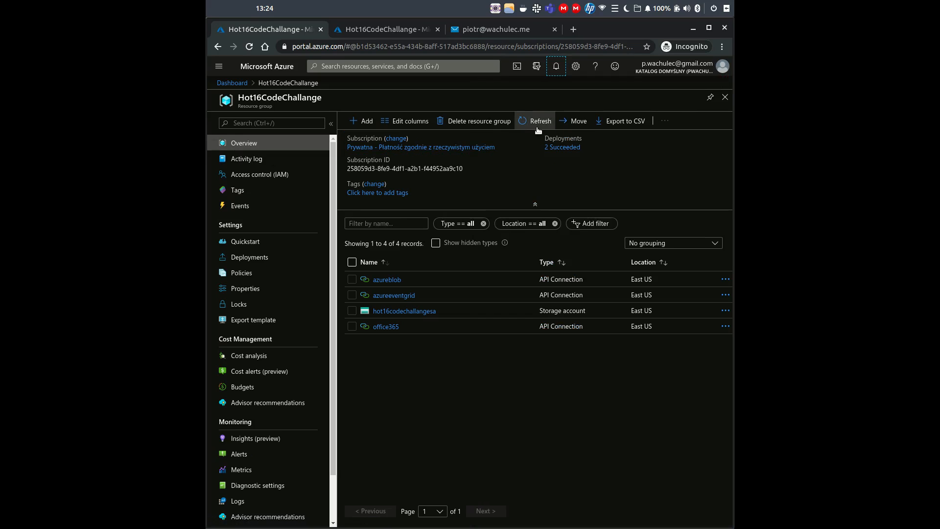
pyautogui.click(524, 126)
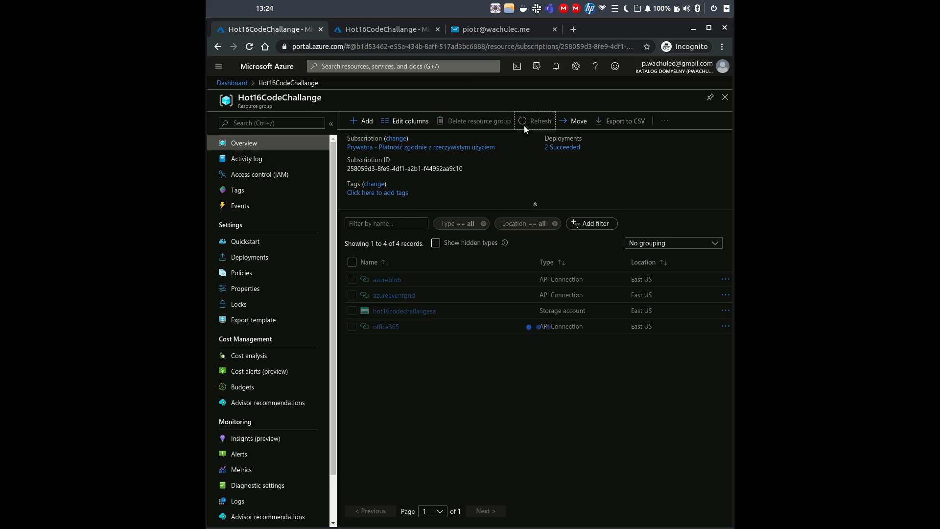
# - Refresh the dashboard resources and open the new hot16codechallangela Logic app from Hot16CodeChallange
pyautogui.click(233, 83)
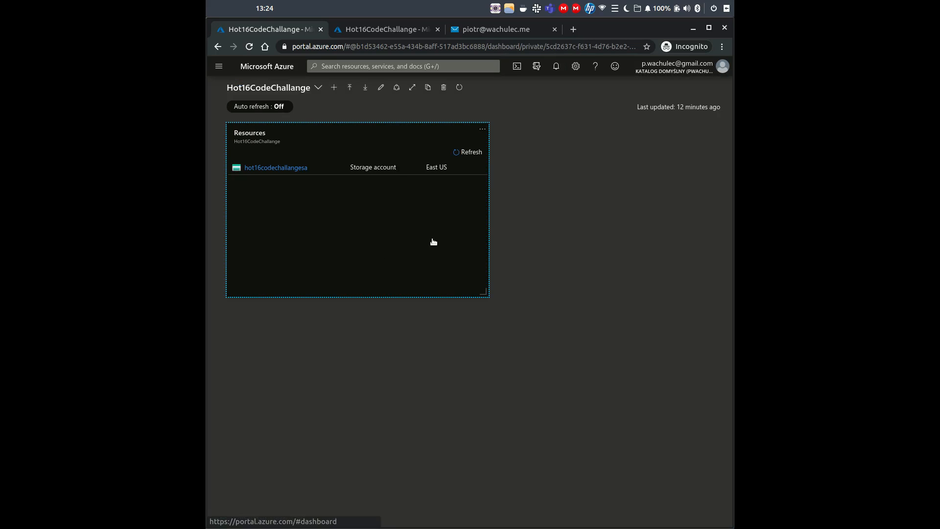
pyautogui.click(289, 169)
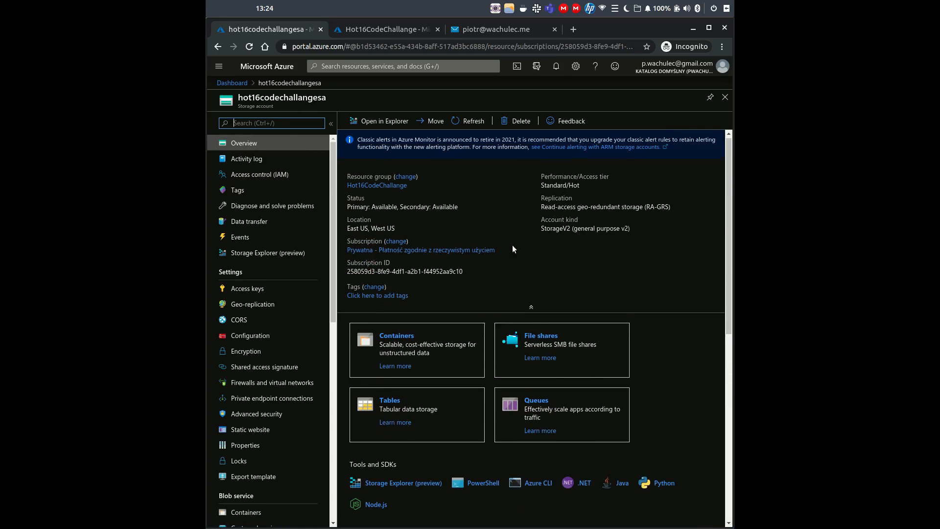
pyautogui.click(233, 87)
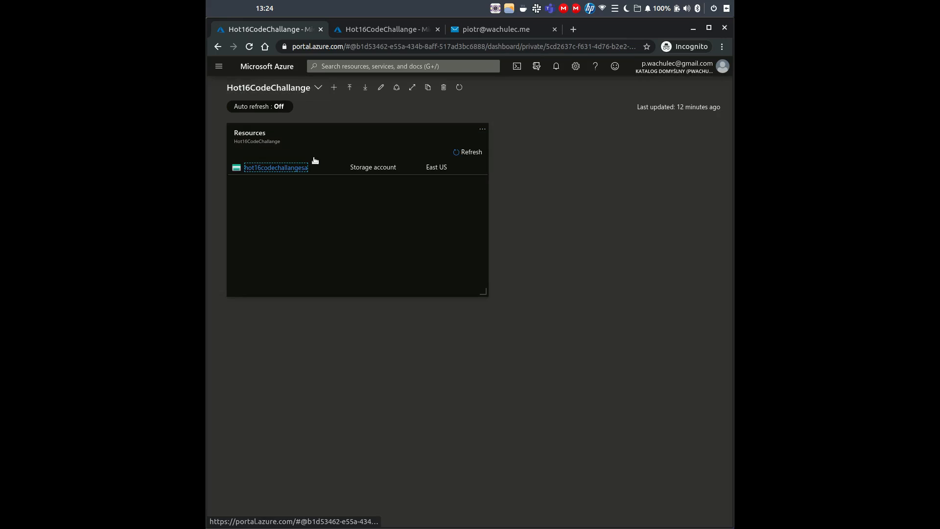
pyautogui.click(464, 153)
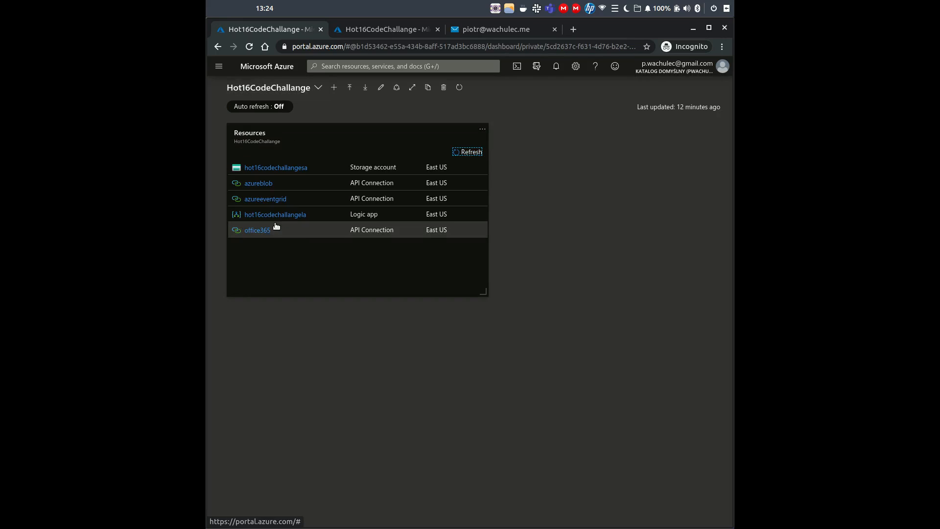
pyautogui.click(266, 144)
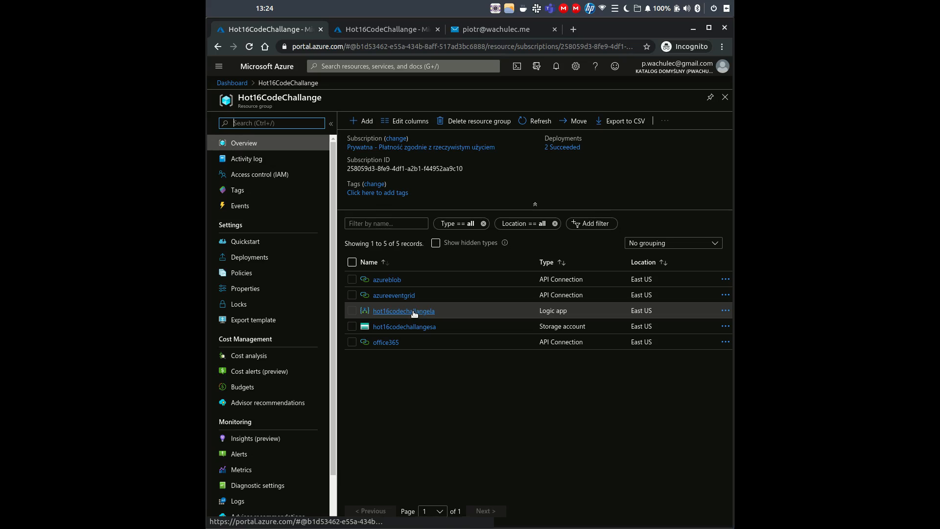
pyautogui.click(391, 313)
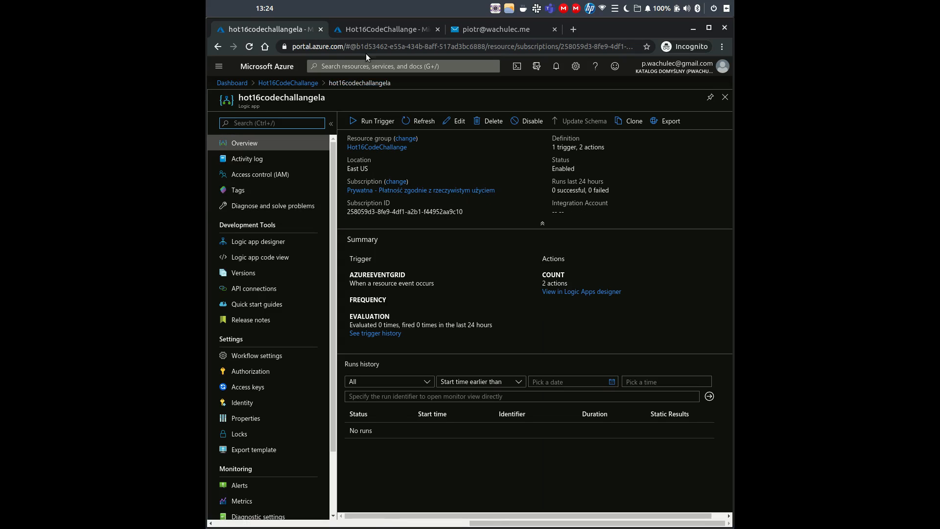
# - Open the hot16codechallangesa storage account from the resource group in the other portal tab
pyautogui.click(372, 27)
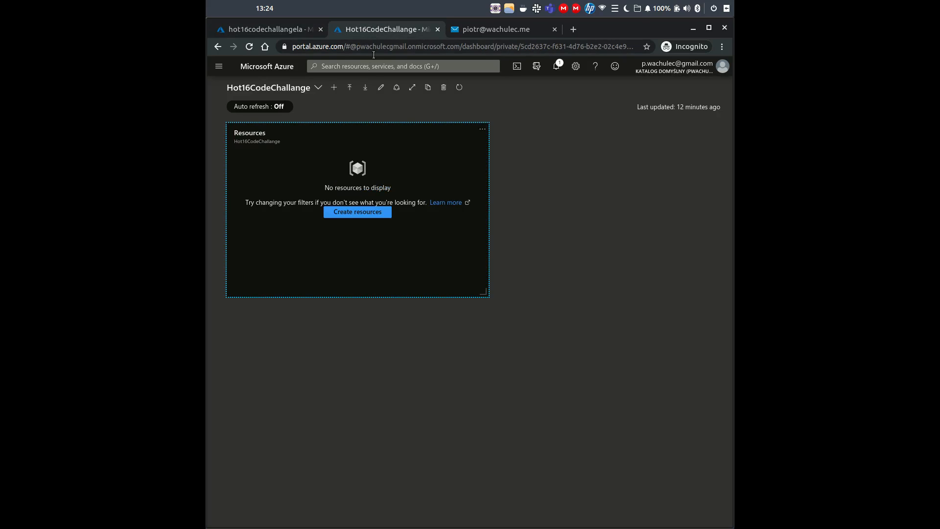
pyautogui.click(317, 141)
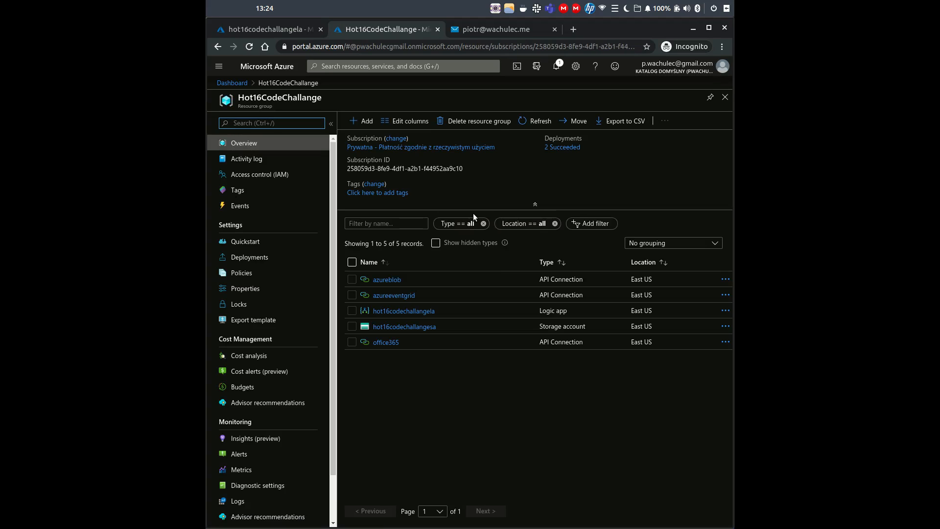
pyautogui.click(414, 328)
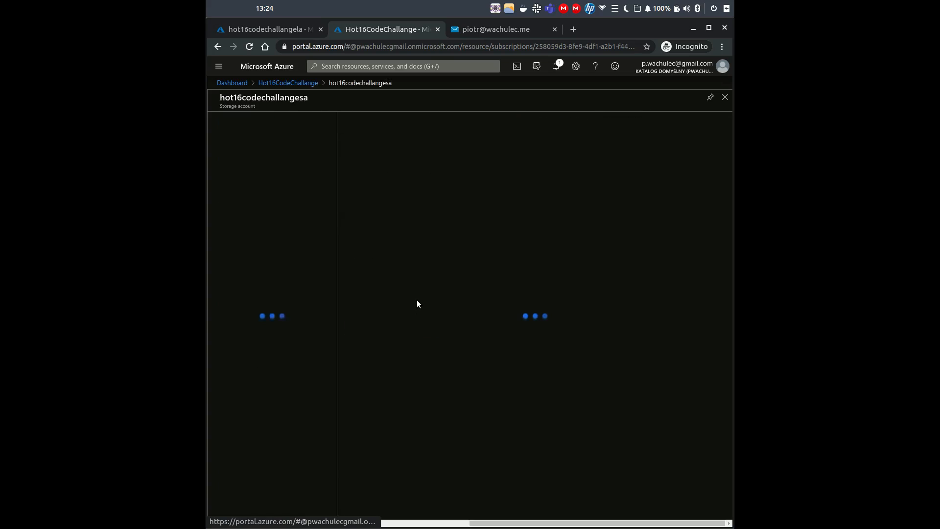
# - In Storage Explorer, select the candidates-cv blob container and open its Upload blob form
pyautogui.click(260, 253)
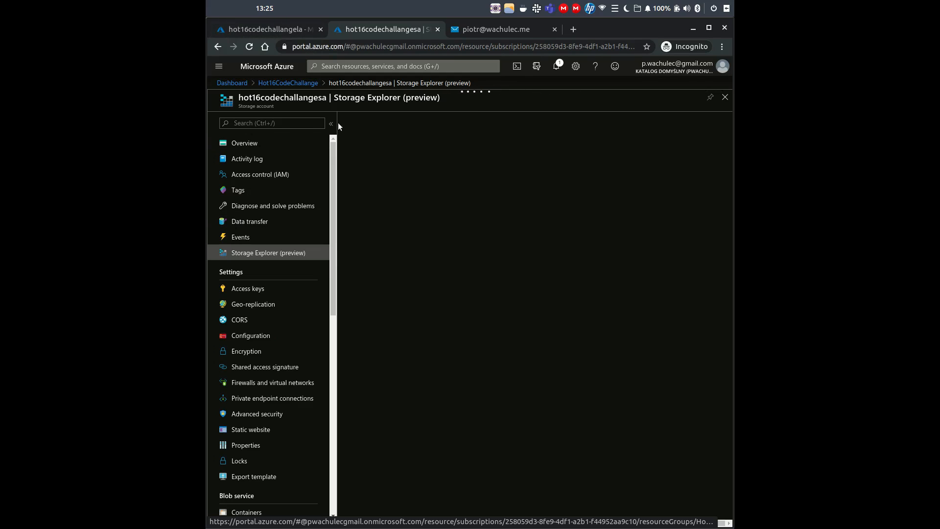
pyautogui.click(254, 240)
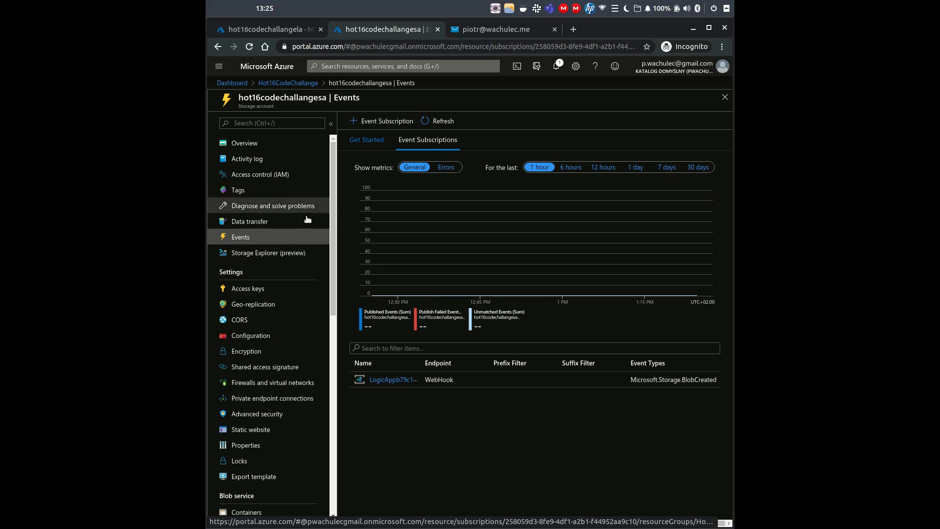
pyautogui.click(238, 250)
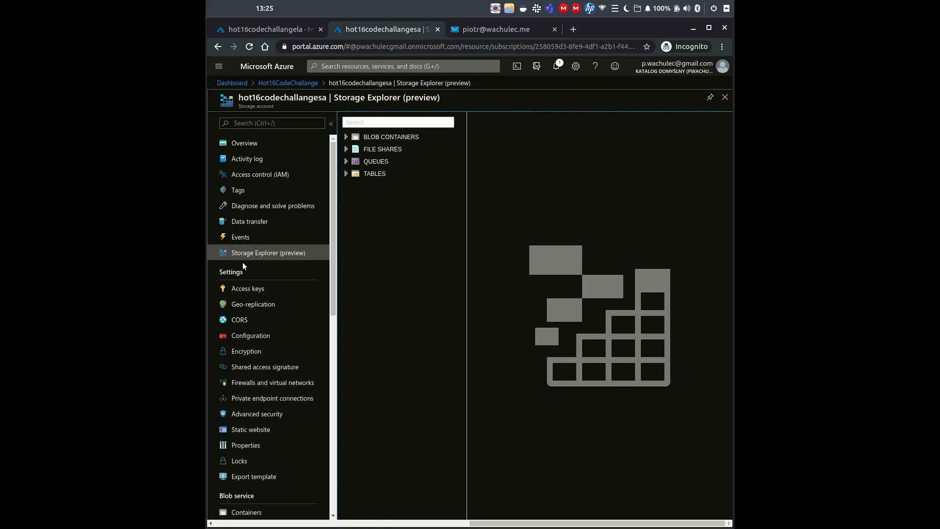
pyautogui.click(387, 137)
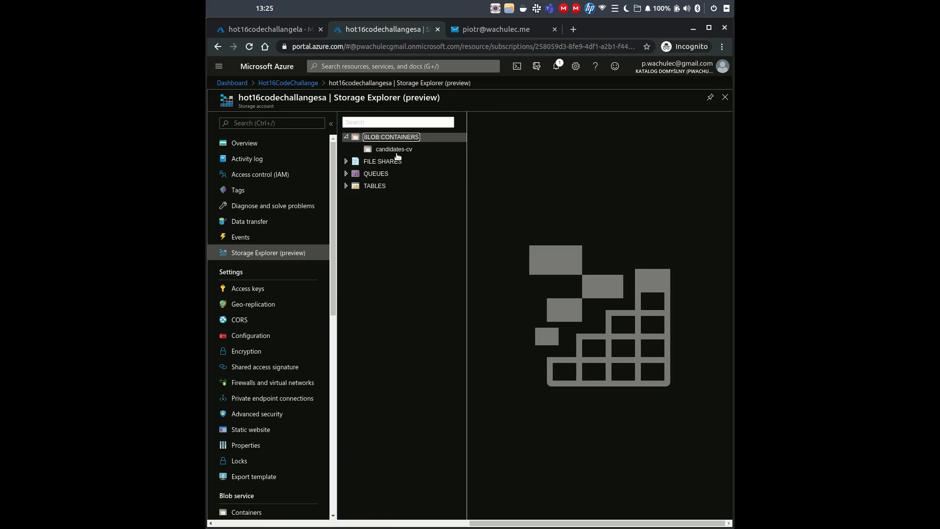
pyautogui.click(396, 149)
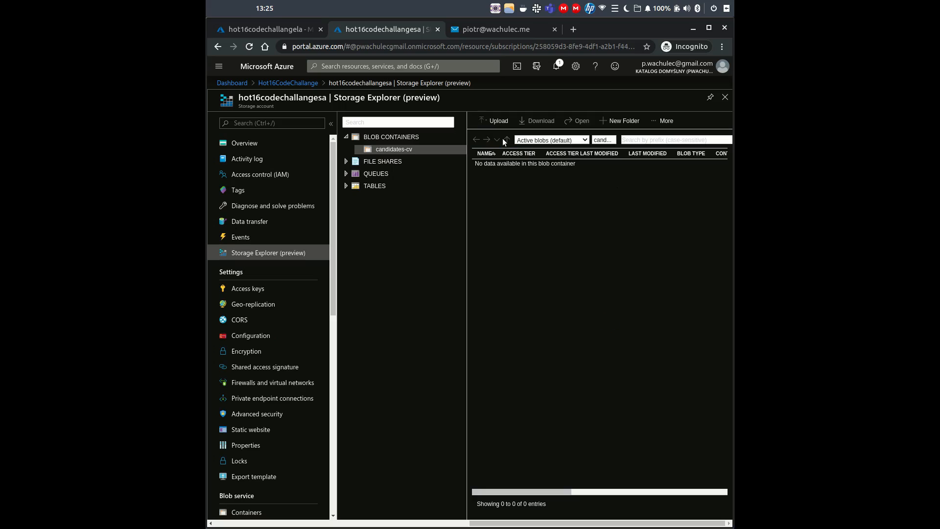
pyautogui.click(493, 121)
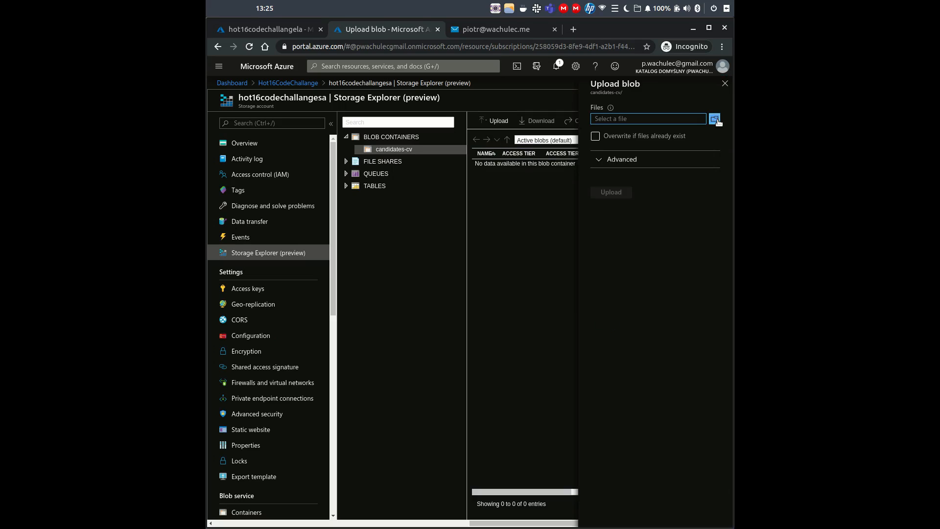
# - Upload GreatCV1.txt through GreatCV4.txt into the candidates-cv container
pyautogui.click(716, 120)
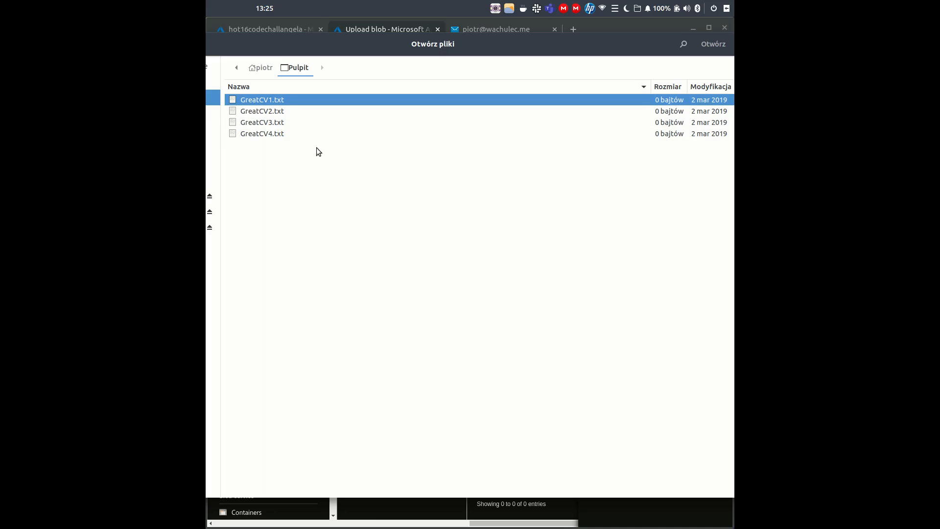
pyautogui.moveTo(307, 133); pyautogui.dragTo(302, 96)
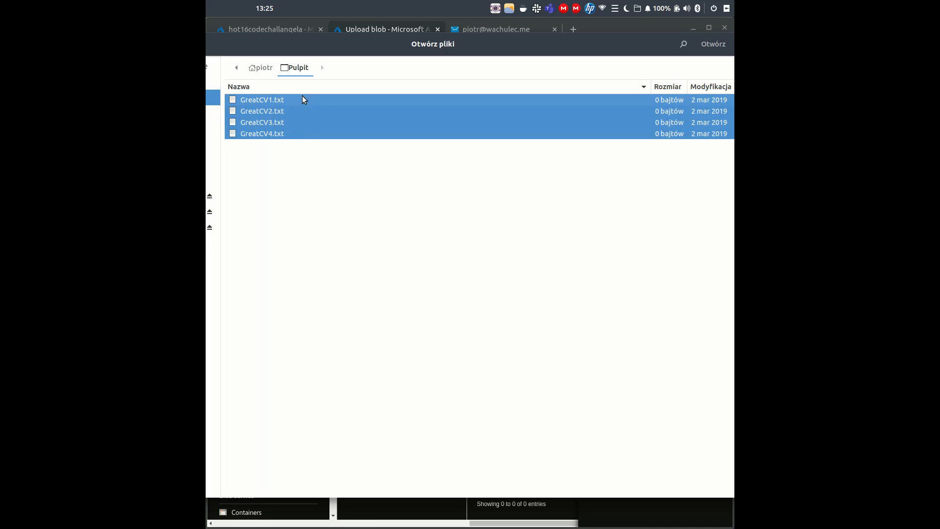
pyautogui.click(713, 44)
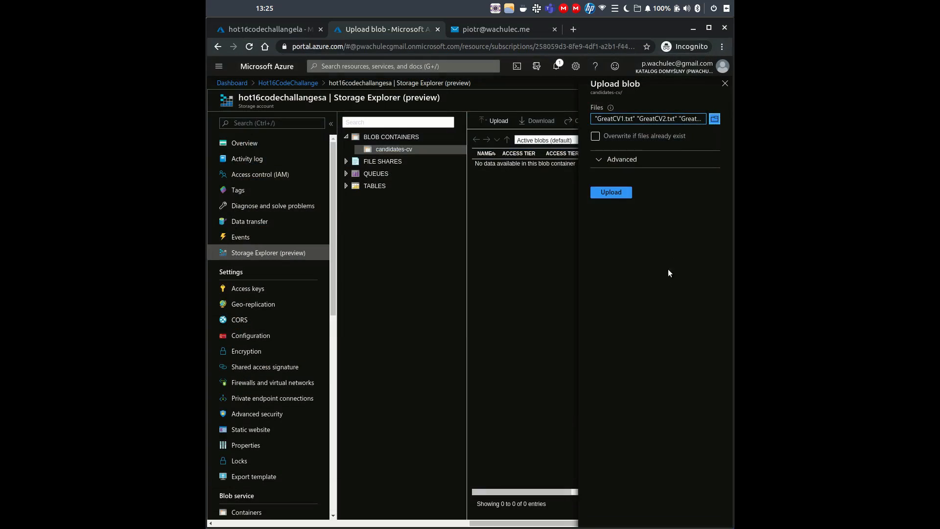
pyautogui.click(611, 194)
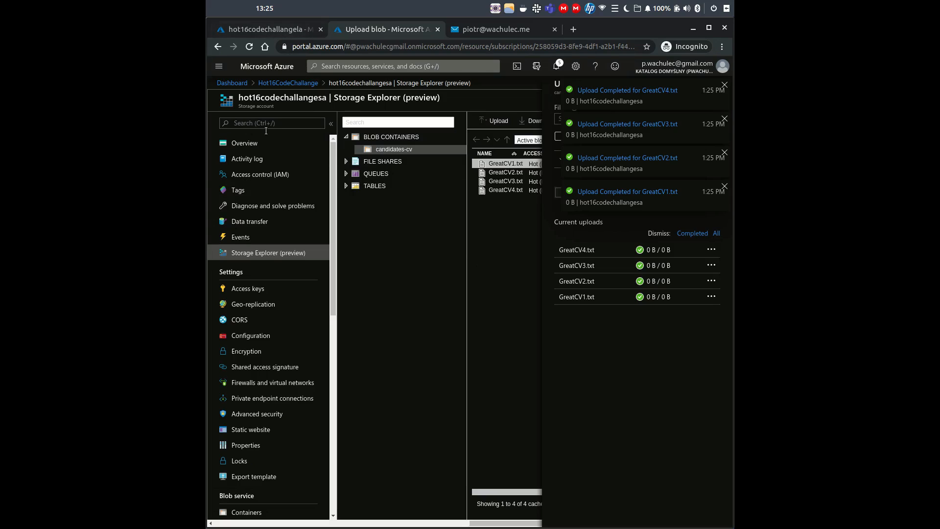
# - Dismiss the three upload notifications and refresh the storage account's Events chart repeatedly
pyautogui.click(242, 237)
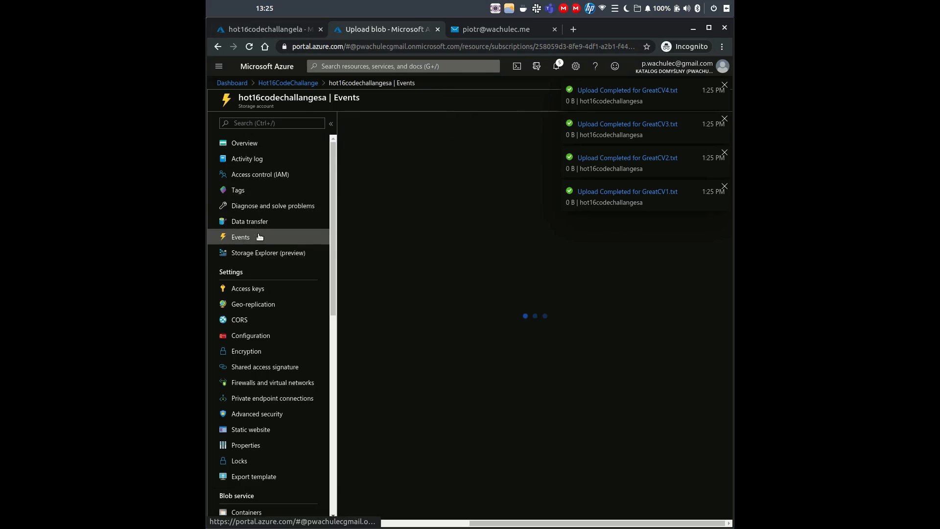
pyautogui.click(725, 88)
pyautogui.click(726, 87)
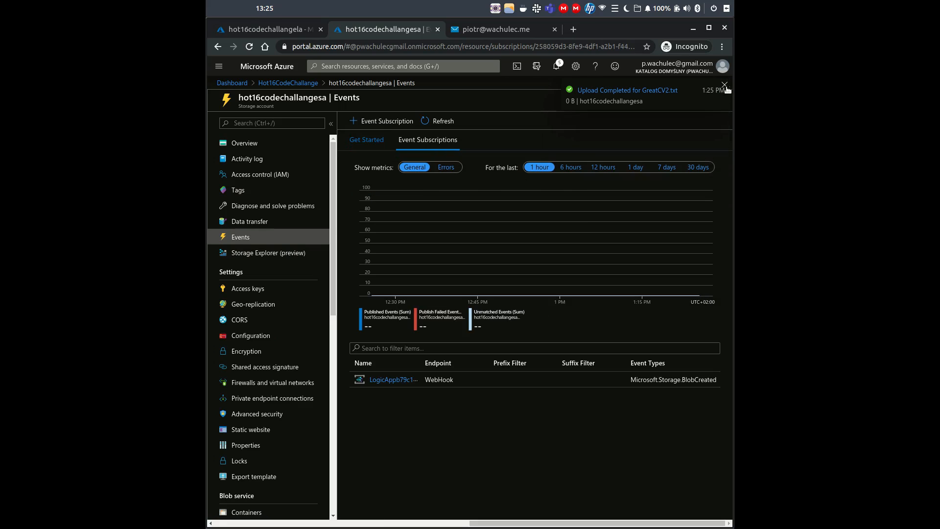
pyautogui.click(726, 87)
pyautogui.click(439, 121)
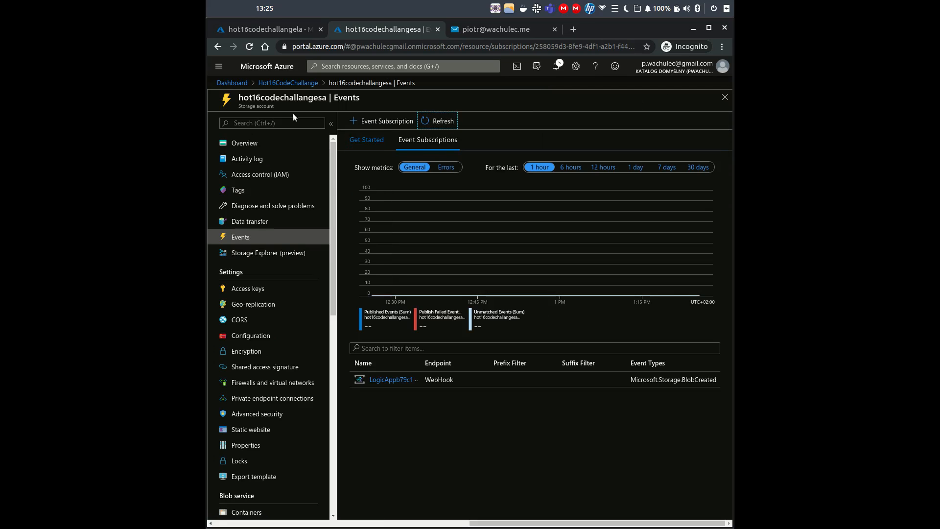
pyautogui.click(452, 123)
pyautogui.click(453, 119)
pyautogui.click(273, 35)
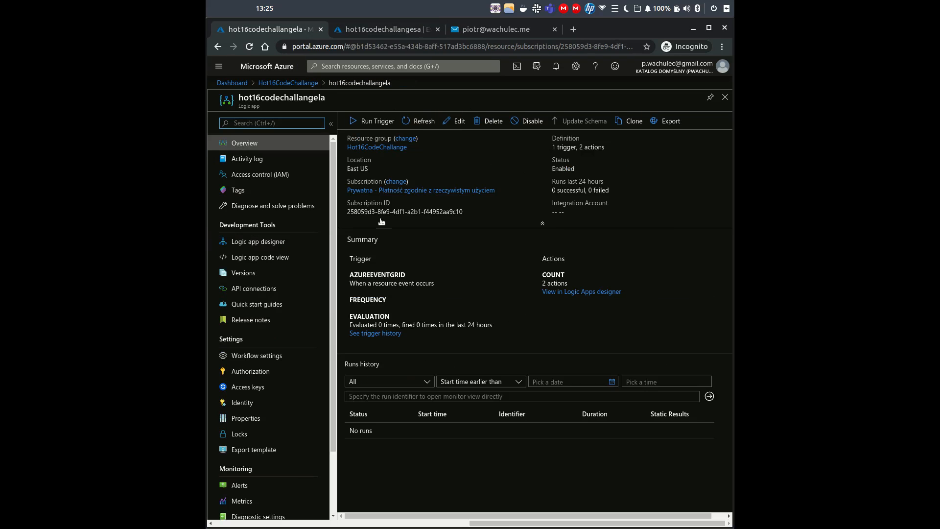
# - Refresh the run history showing four succeeded runs, inspect the first run, then refresh storage Events
pyautogui.click(413, 123)
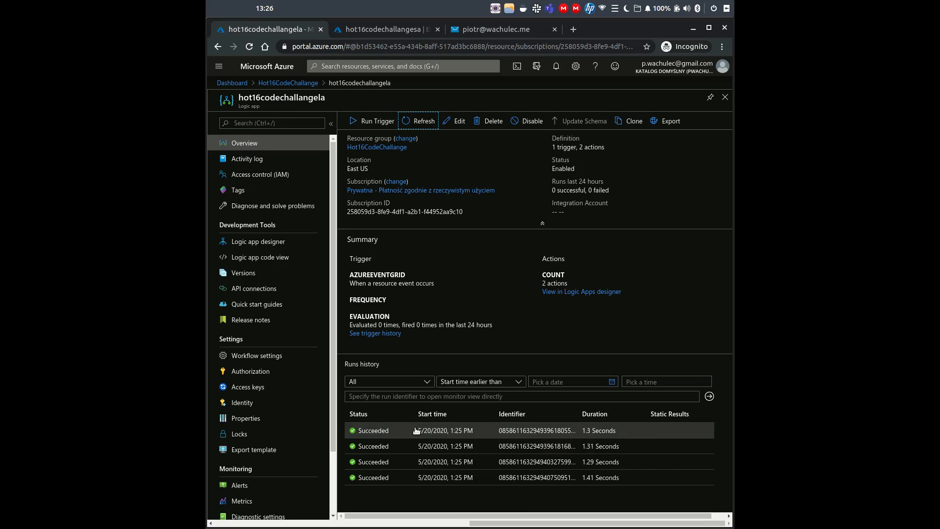
pyautogui.click(416, 430)
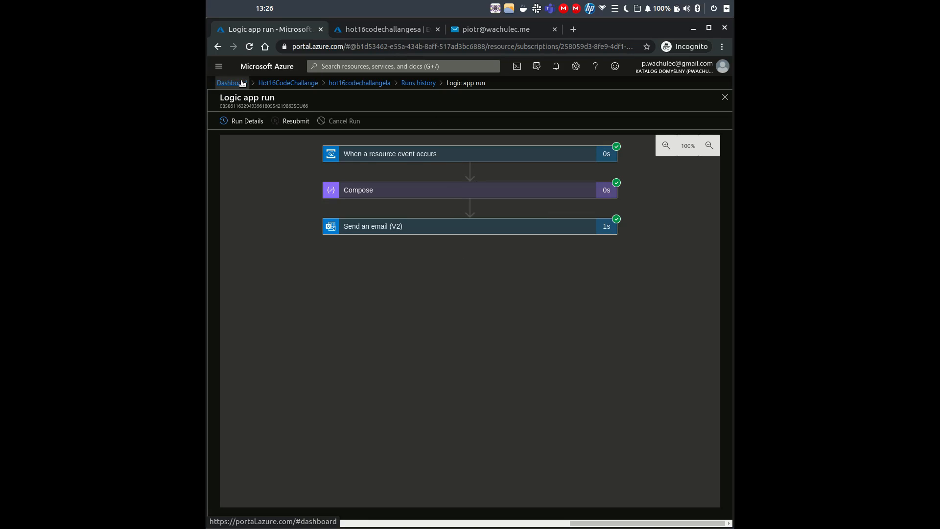
pyautogui.click(410, 30)
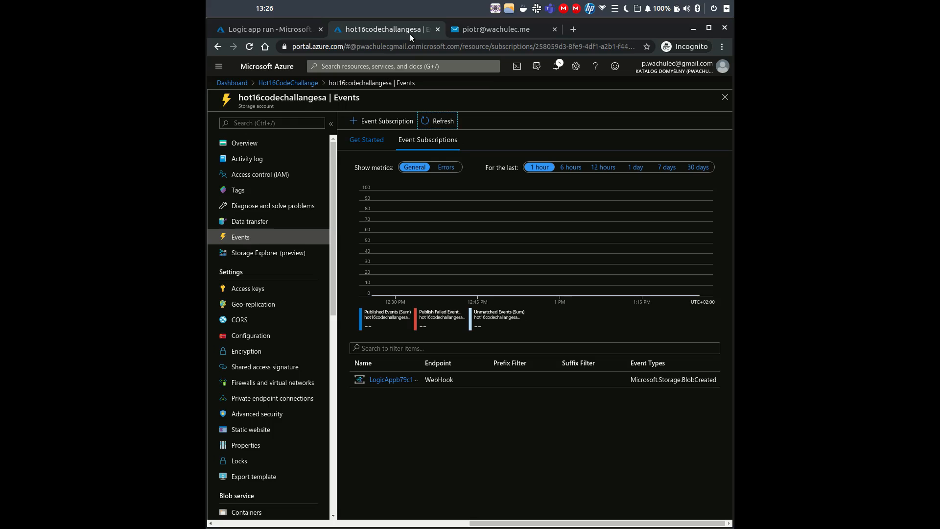
pyautogui.click(441, 122)
# - Read all four 'New CV on storage!' emails, checking the candidates-cv blob path in one
pyautogui.click(476, 31)
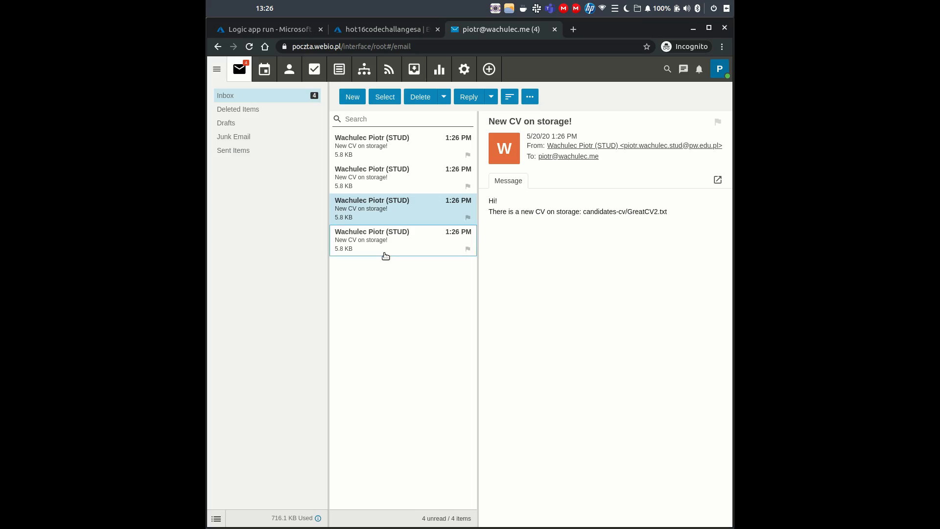
pyautogui.click(382, 247)
pyautogui.click(395, 208)
pyautogui.click(400, 181)
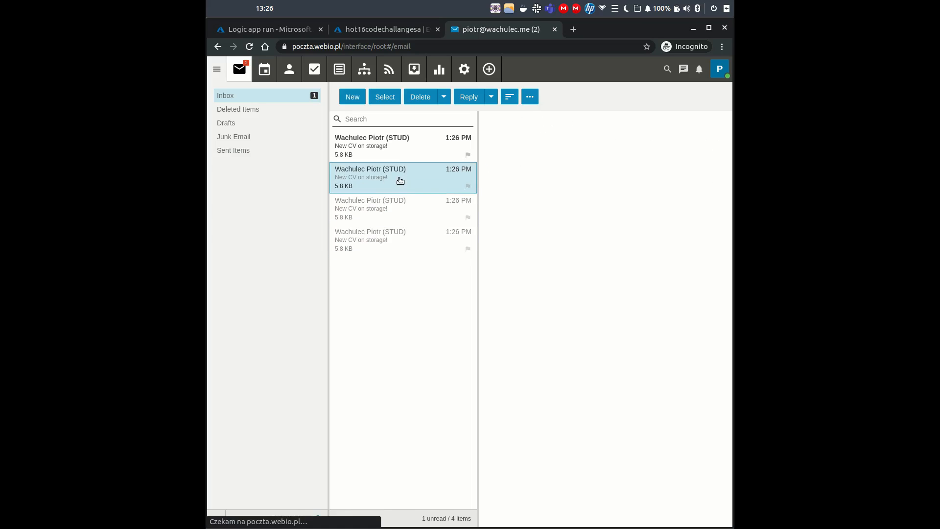
pyautogui.click(397, 149)
pyautogui.click(411, 218)
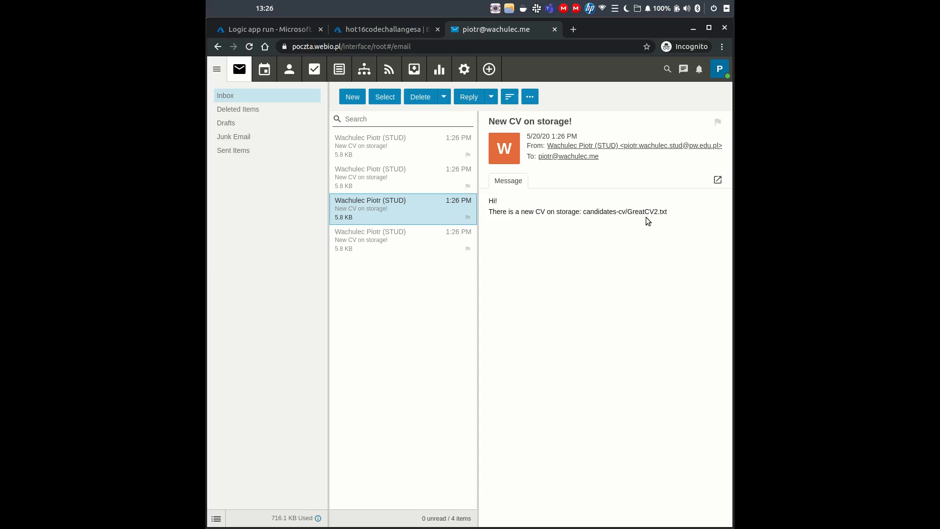
pyautogui.moveTo(583, 212)
pyautogui.mouseDown()
pyautogui.moveTo(701, 218)
pyautogui.moveTo(583, 213)
pyautogui.mouseUp()
pyautogui.click(683, 225)
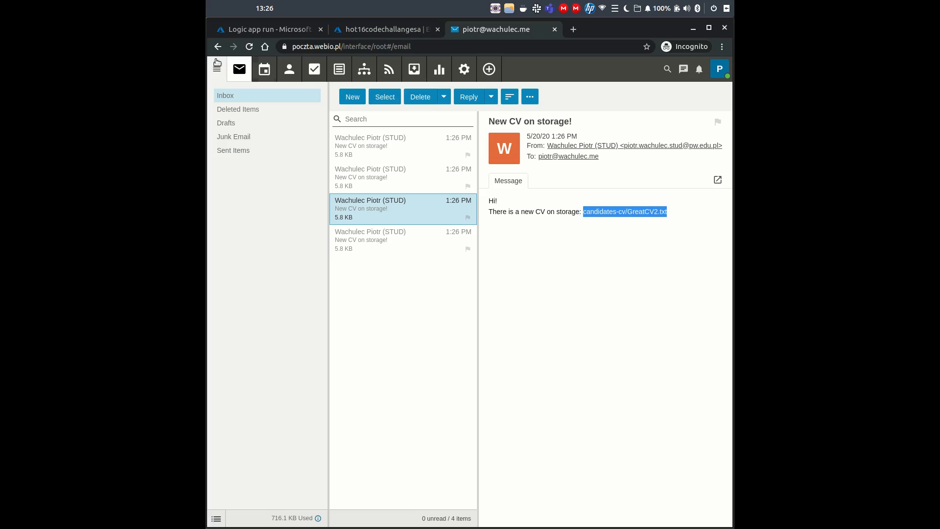
pyautogui.click(366, 30)
# - From the logic app run, use the hot16codechallangela then Hot16CodeChallange breadcrumbs to return
pyautogui.click(290, 30)
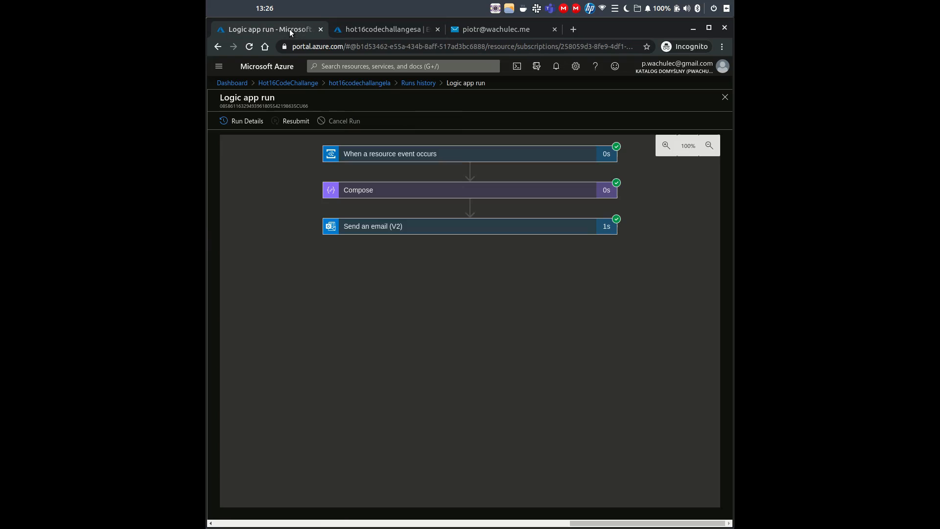
pyautogui.click(347, 83)
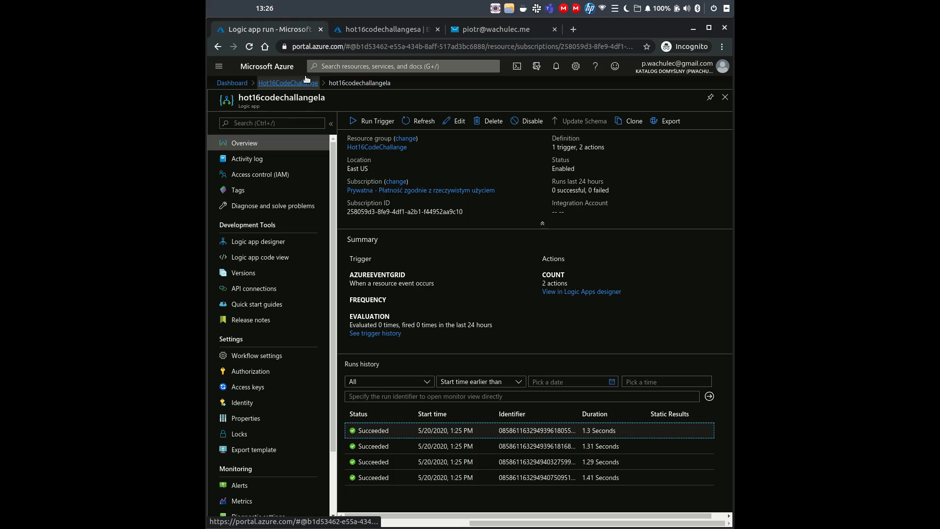
pyautogui.click(301, 84)
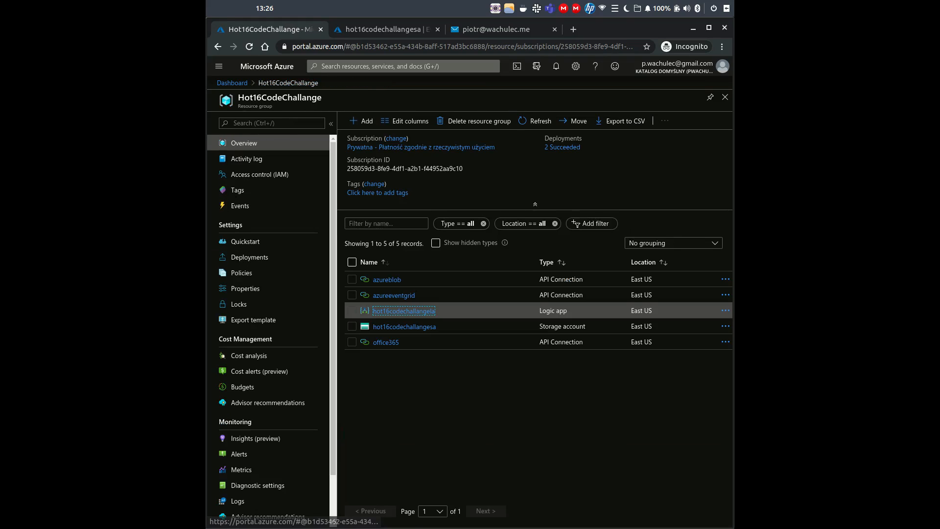